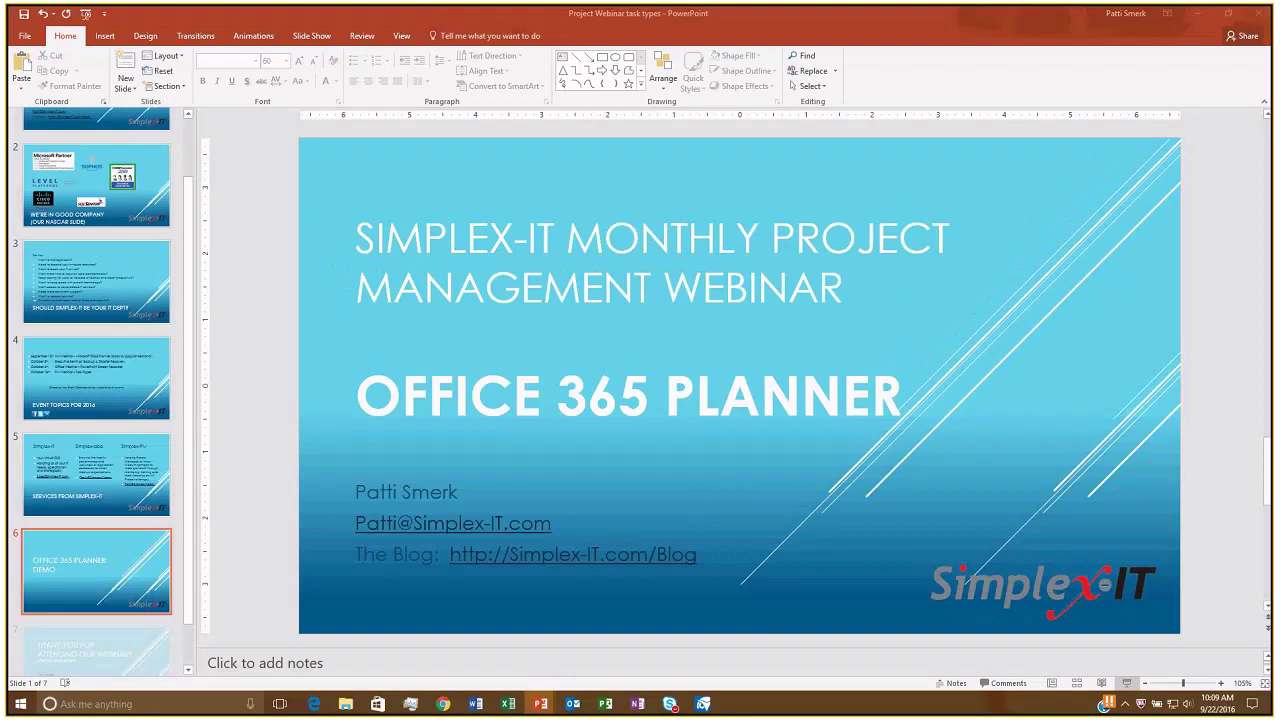
# Switch from the PowerPoint deck to the empty Webinar Demo plan board in the browser.
pyautogui.click(314, 704)
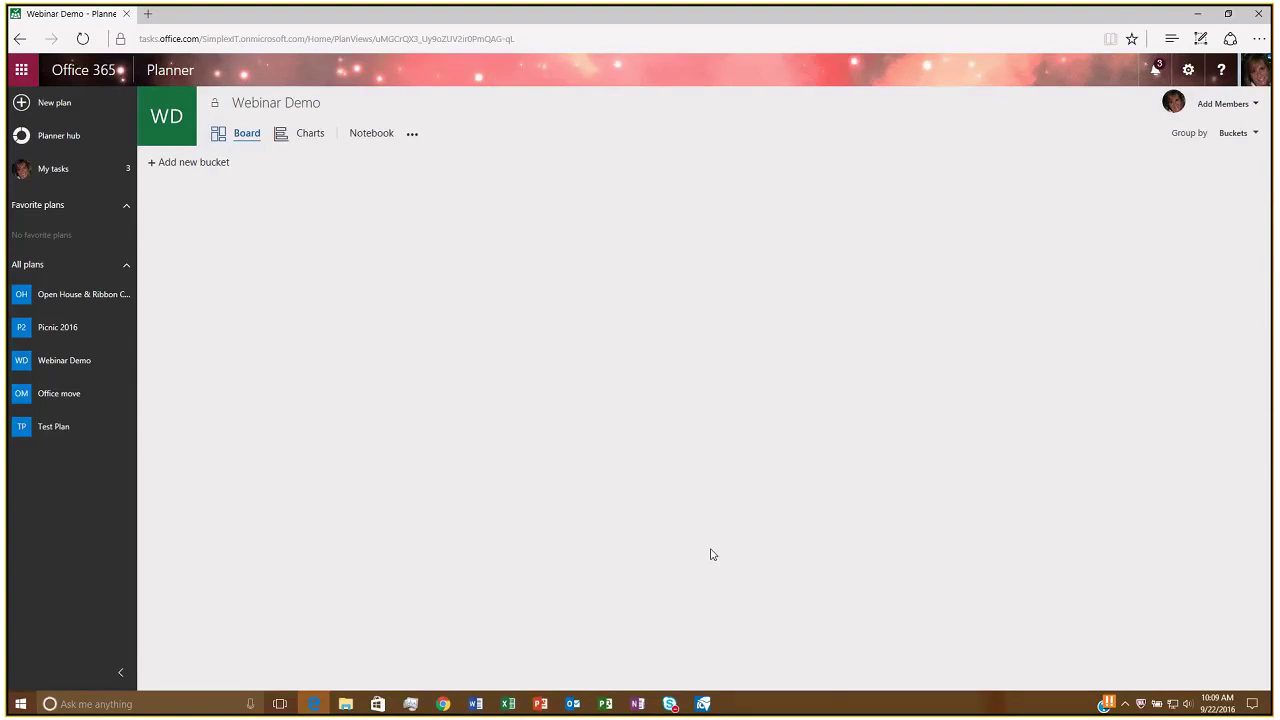
pyautogui.click(21, 74)
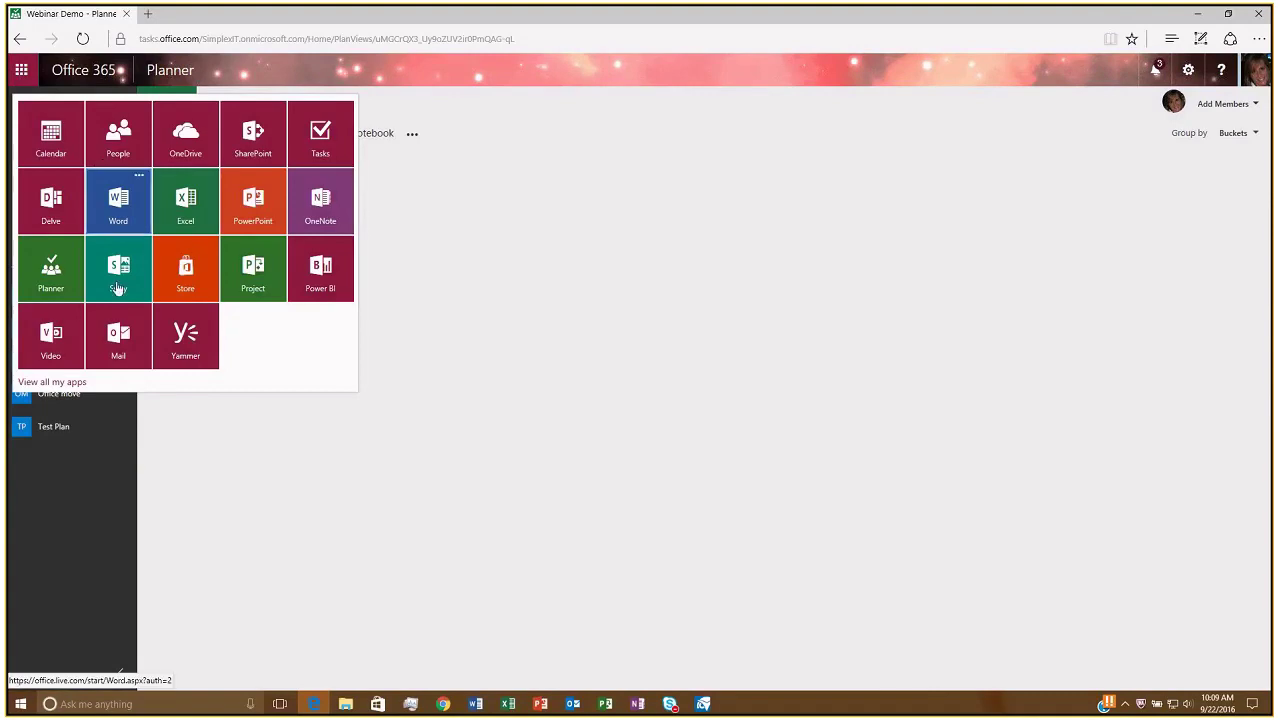
pyautogui.moveTo(55, 293); pyautogui.dragTo(57, 290)
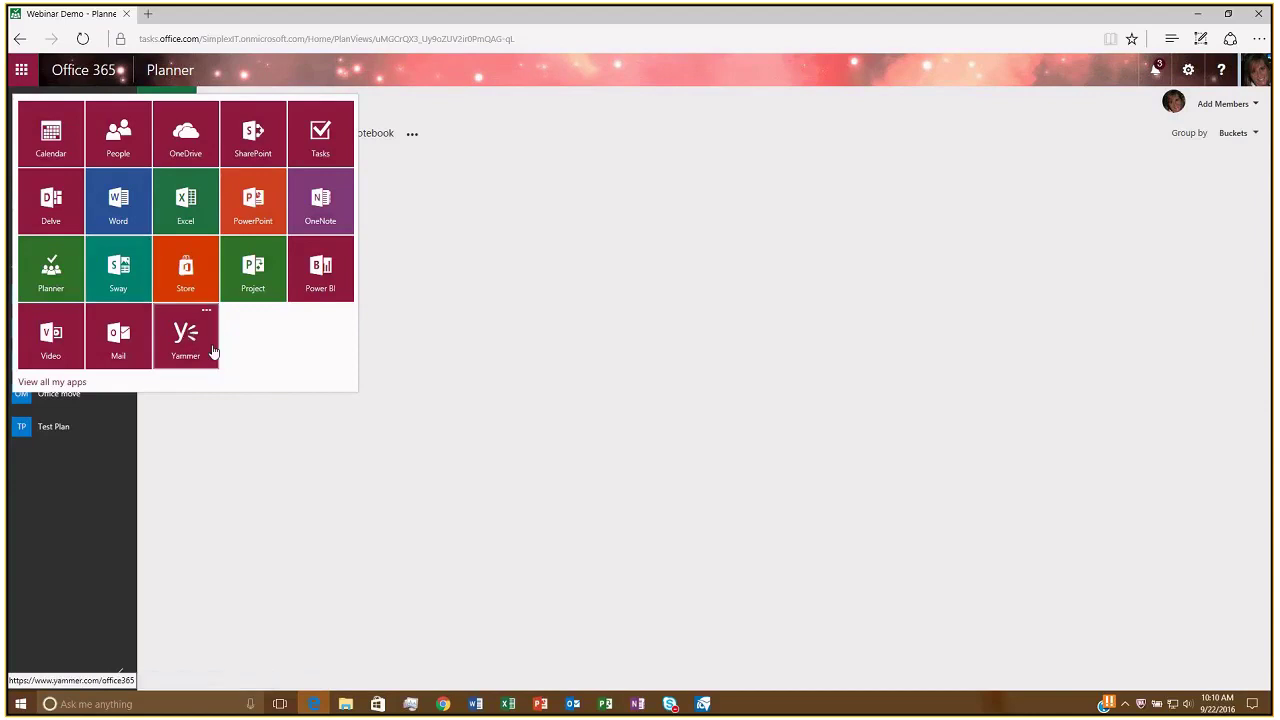
pyautogui.click(322, 456)
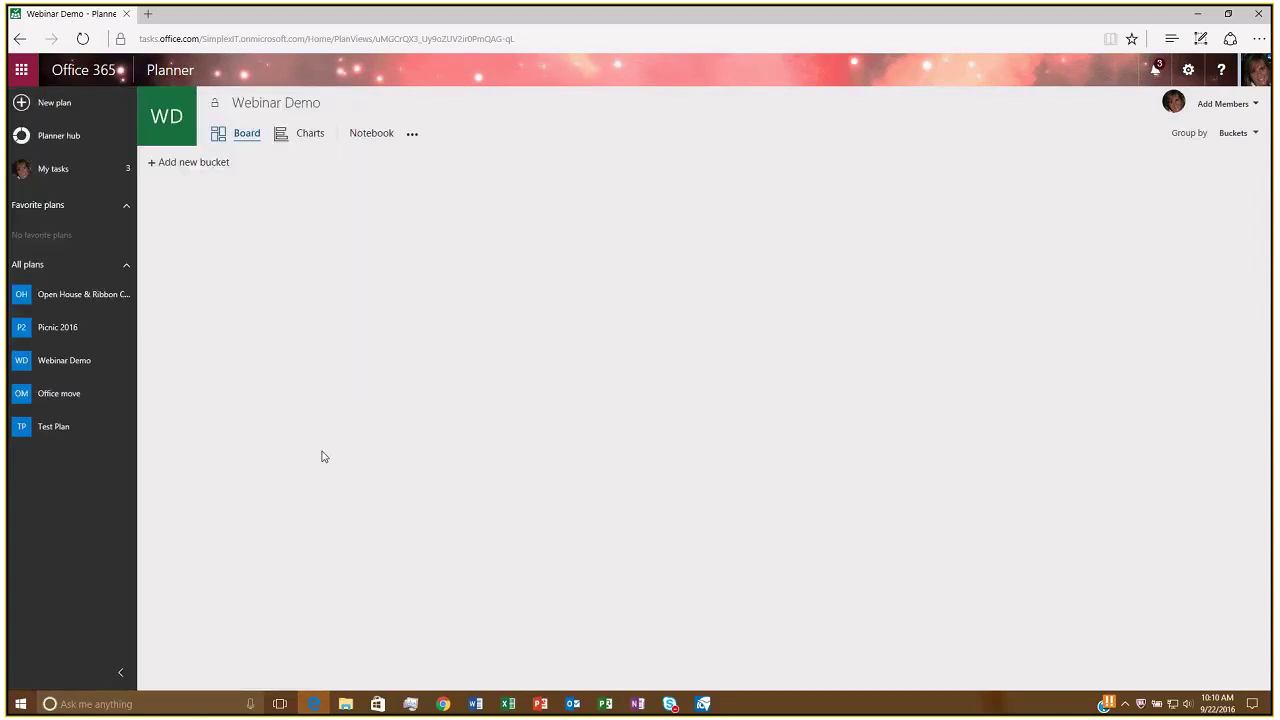
# Go to the Planner hub to see all five plans as tiles.
pyautogui.click(72, 138)
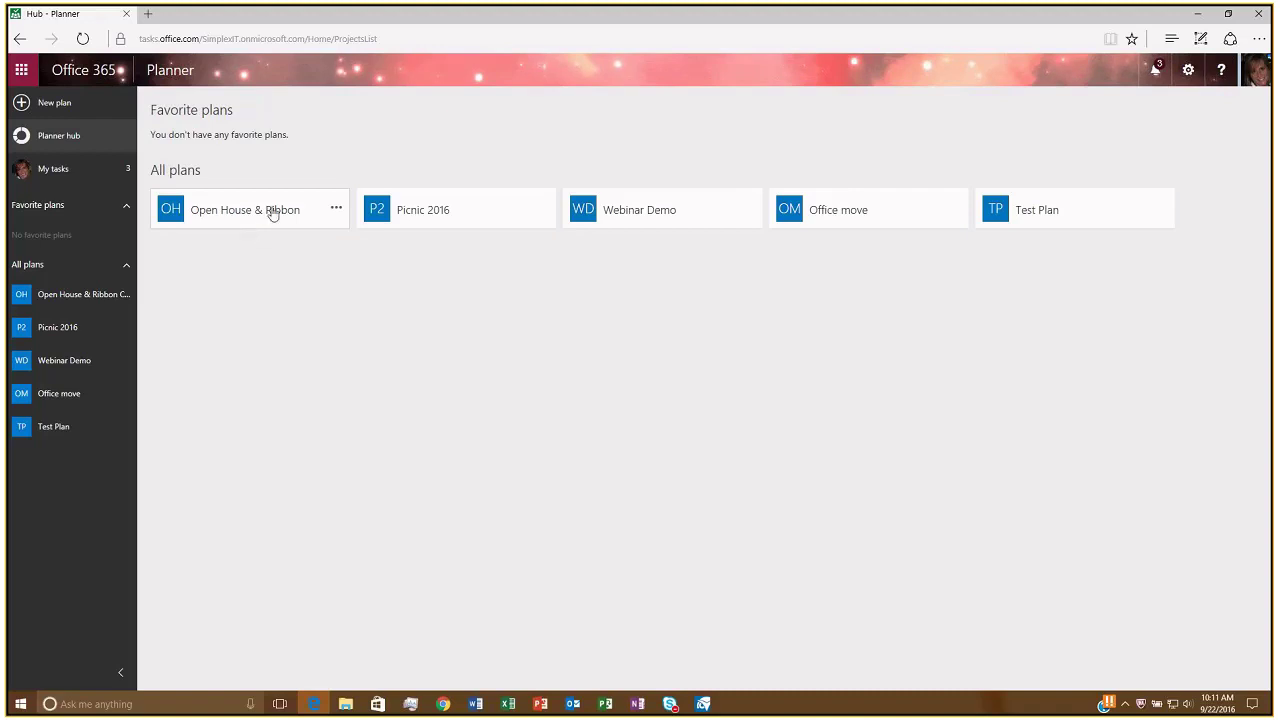
# Open Open House & Ribbon Cutting and show completed tasks in General To Do, Invites and Social Media, Food, Decorations and Monday.
pyautogui.click(273, 215)
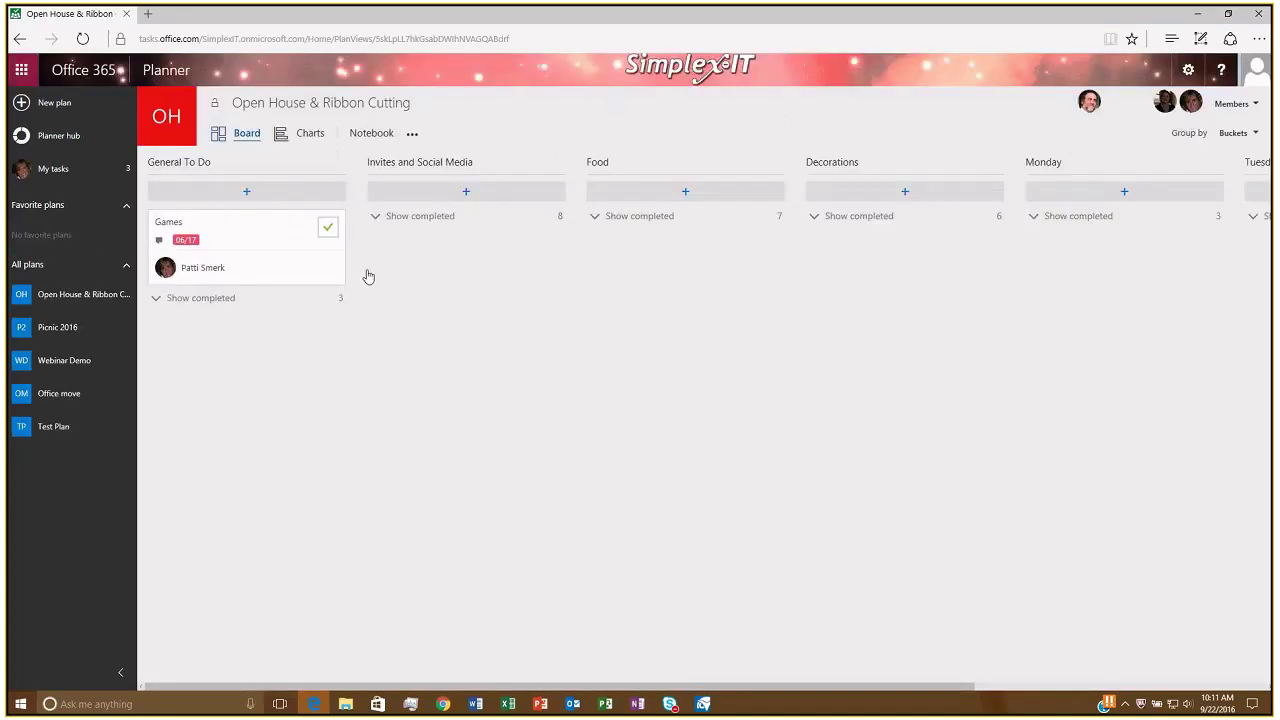
pyautogui.click(221, 300)
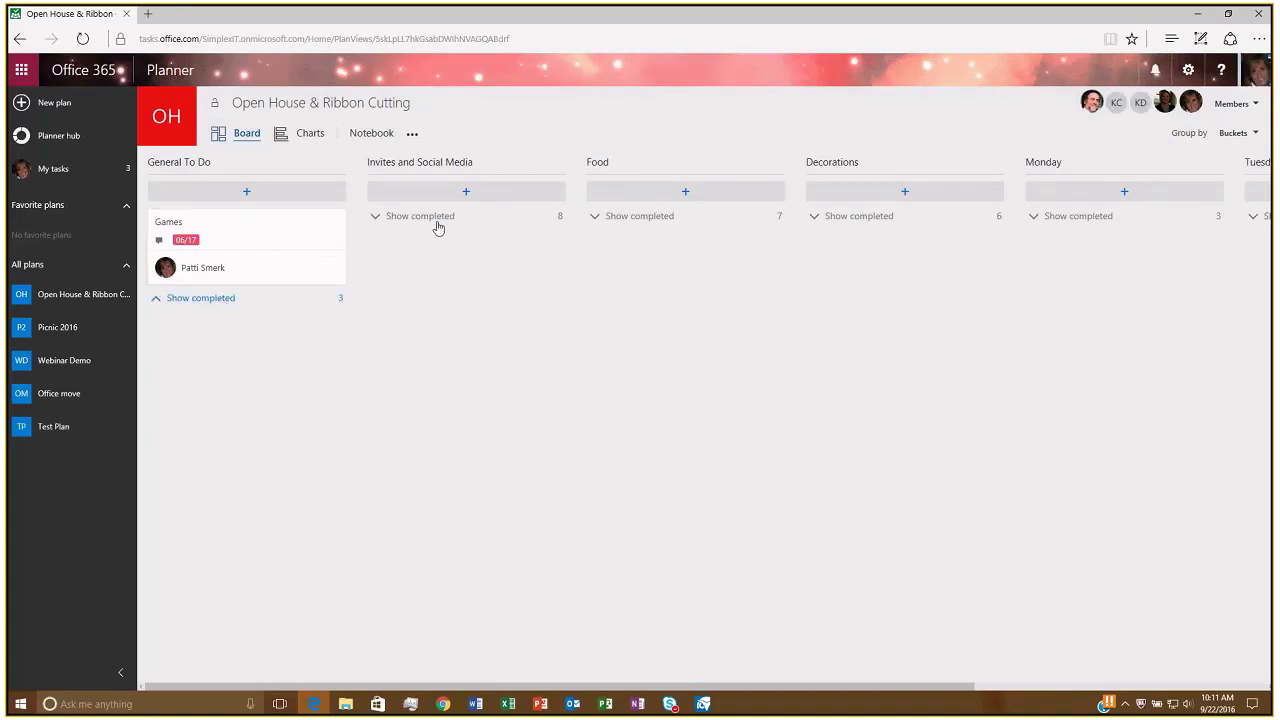
pyautogui.click(437, 227)
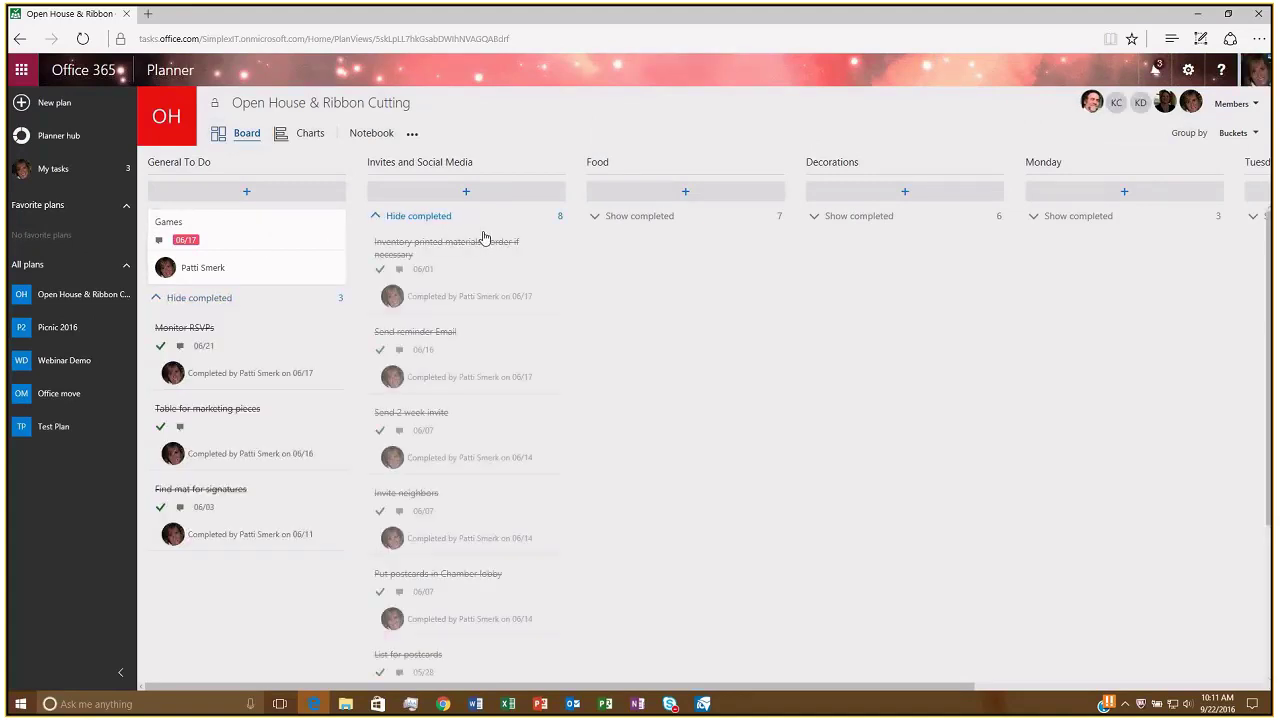
pyautogui.click(650, 224)
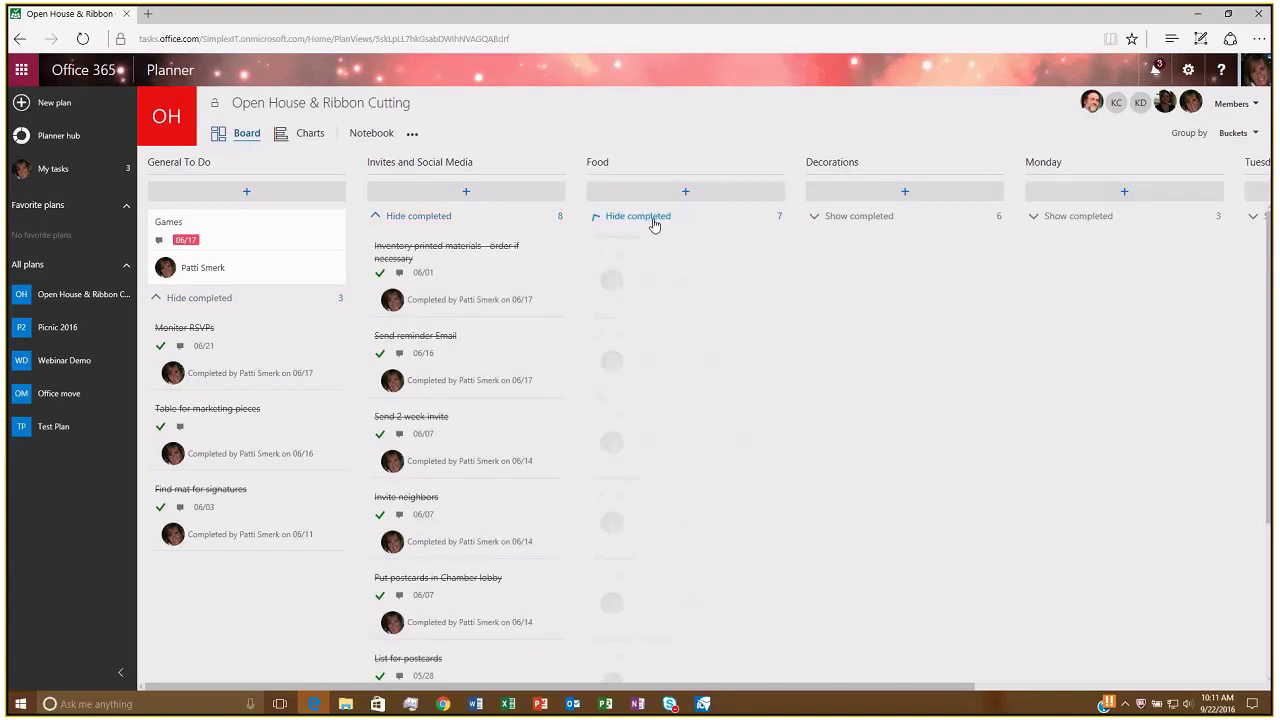
pyautogui.click(884, 217)
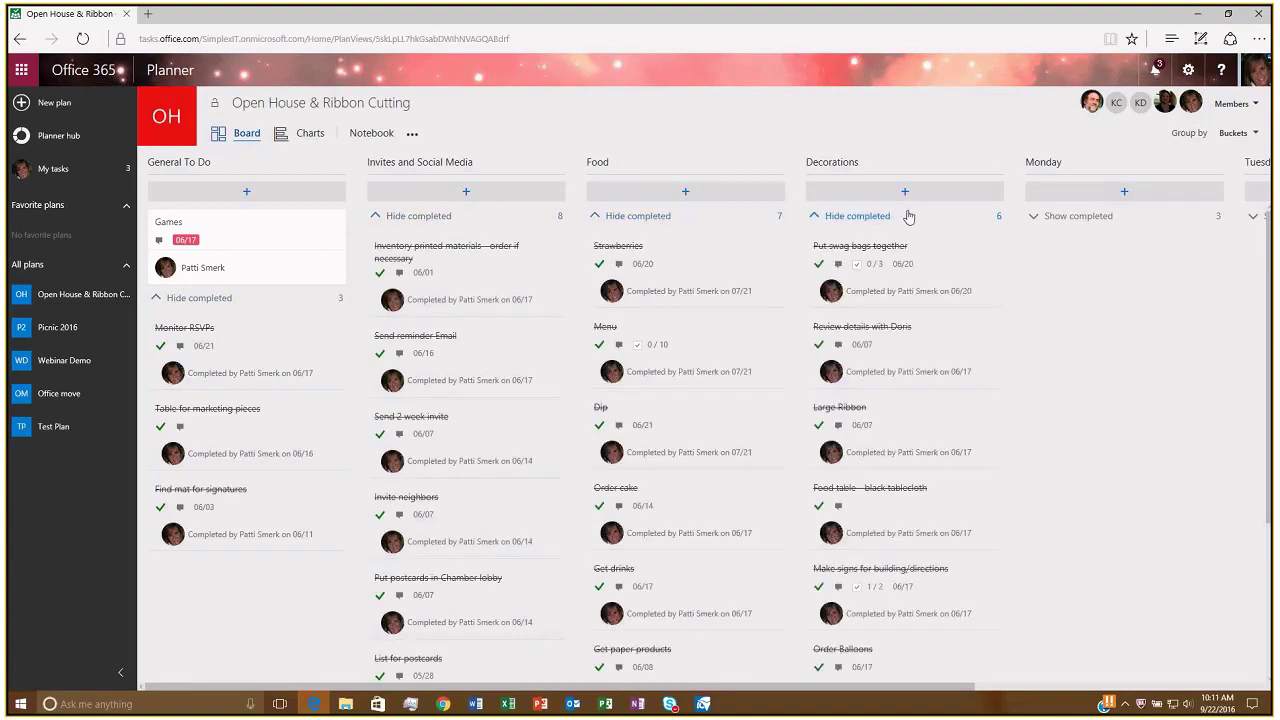
pyautogui.click(1088, 229)
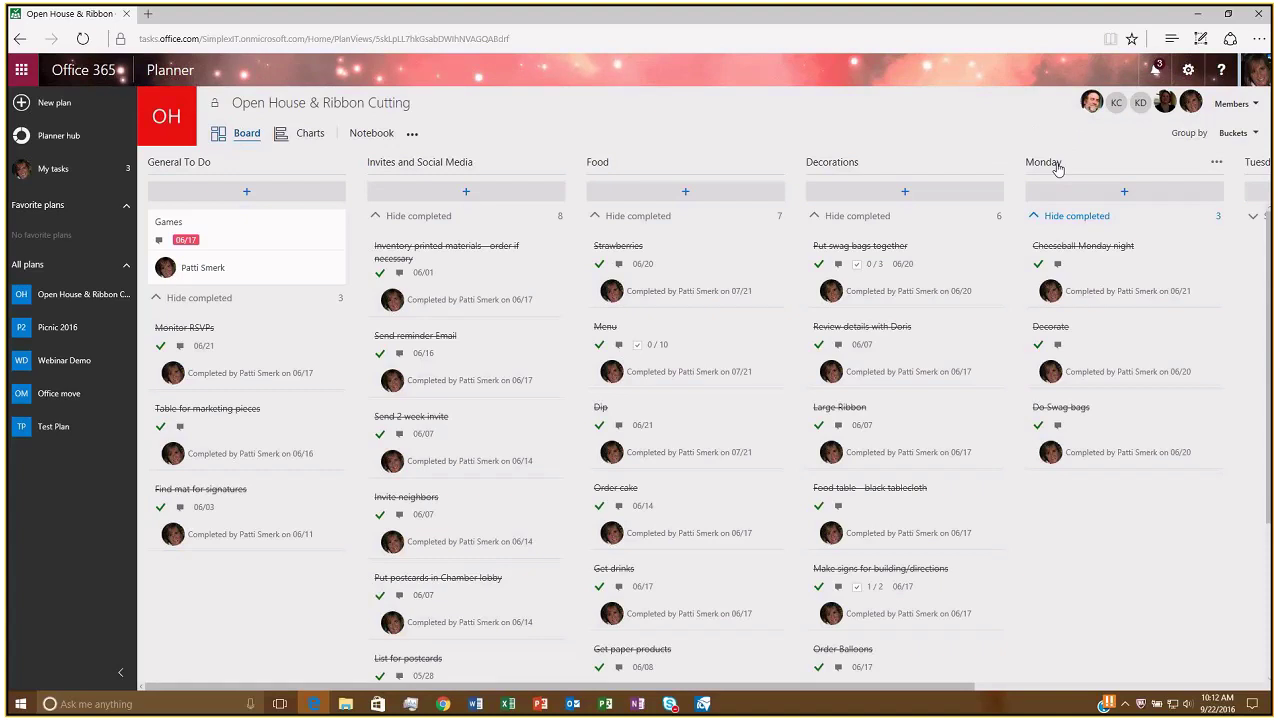
# Open the Games task, keep it in General To Do, and set its progress to In progress.
pyautogui.click(248, 234)
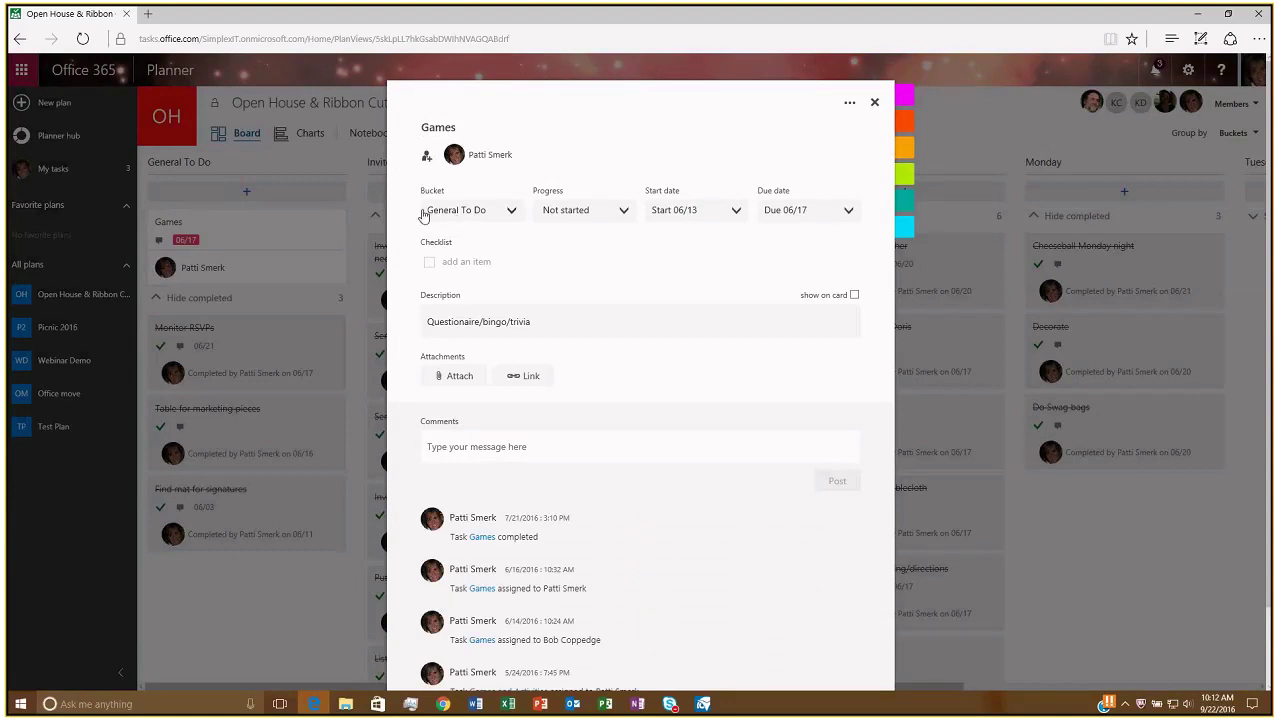
pyautogui.click(508, 212)
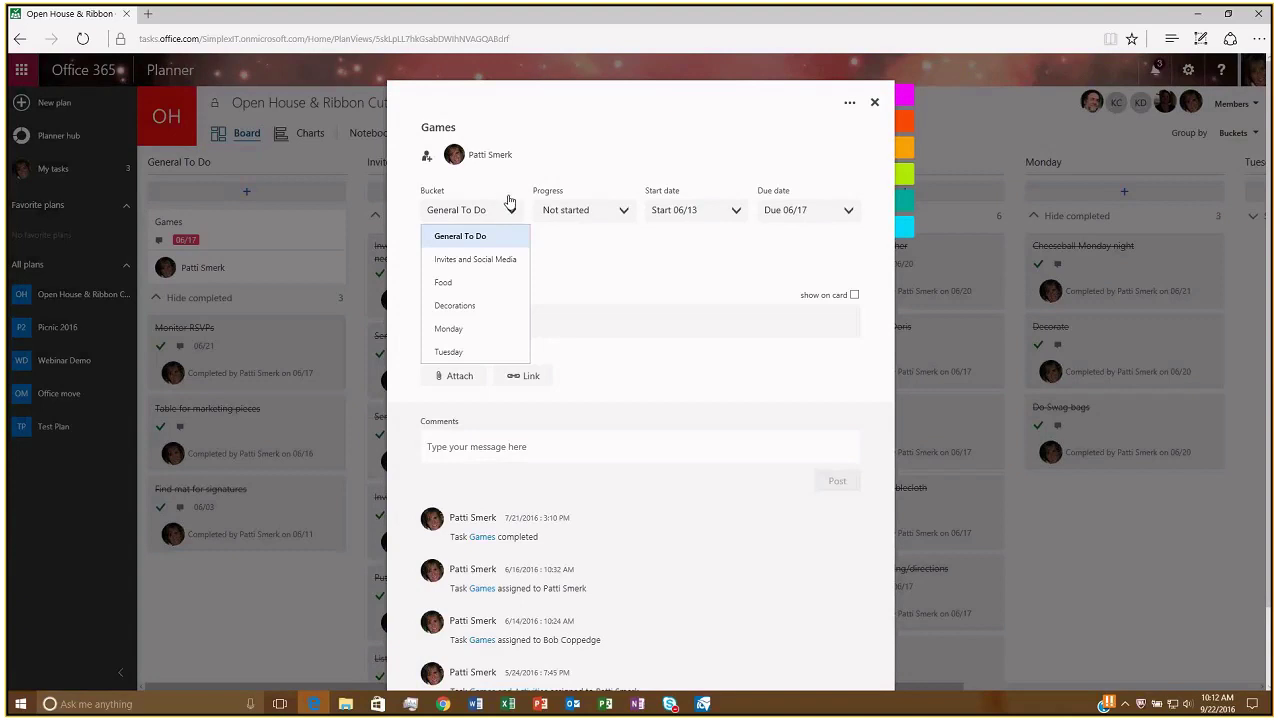
pyautogui.click(508, 200)
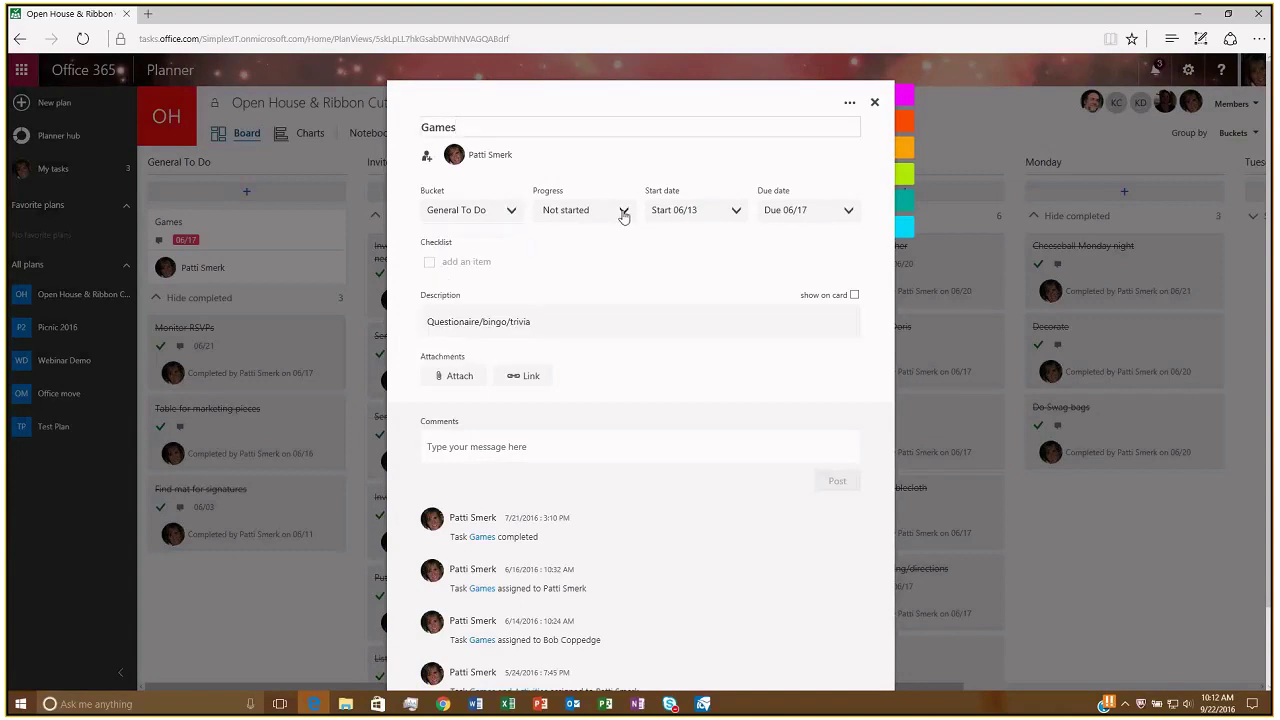
pyautogui.click(623, 213)
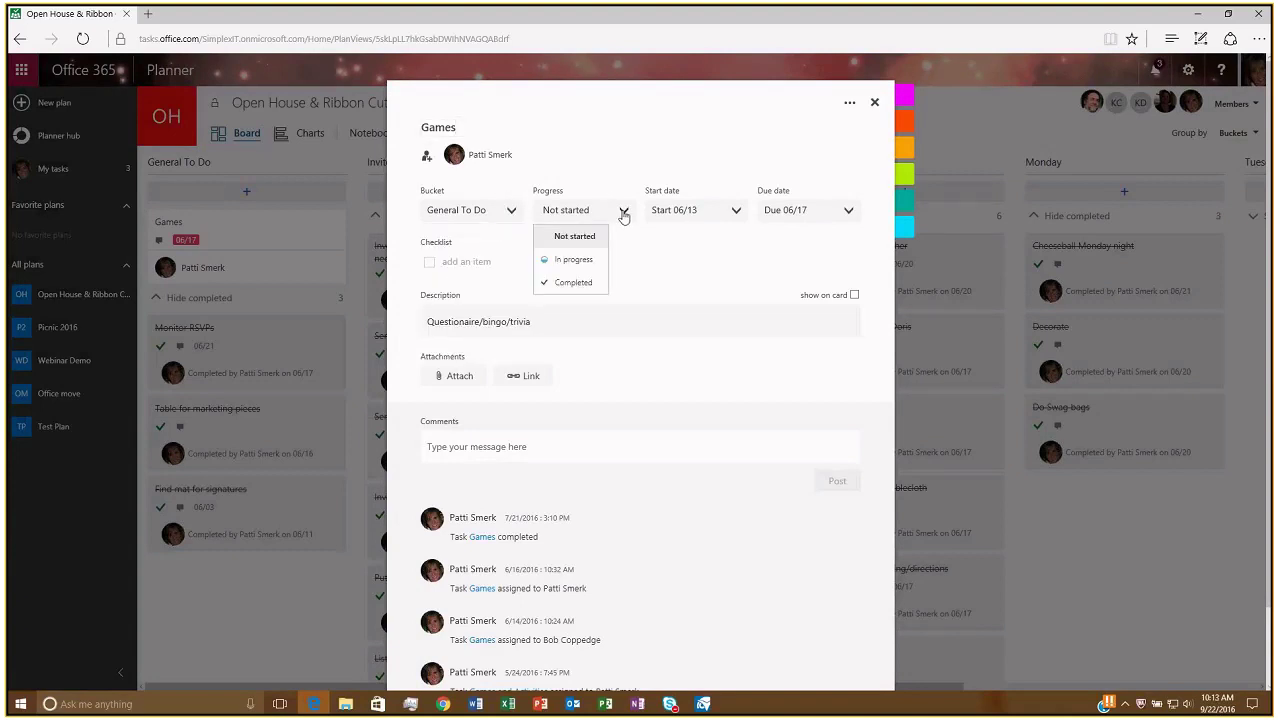
pyautogui.click(591, 264)
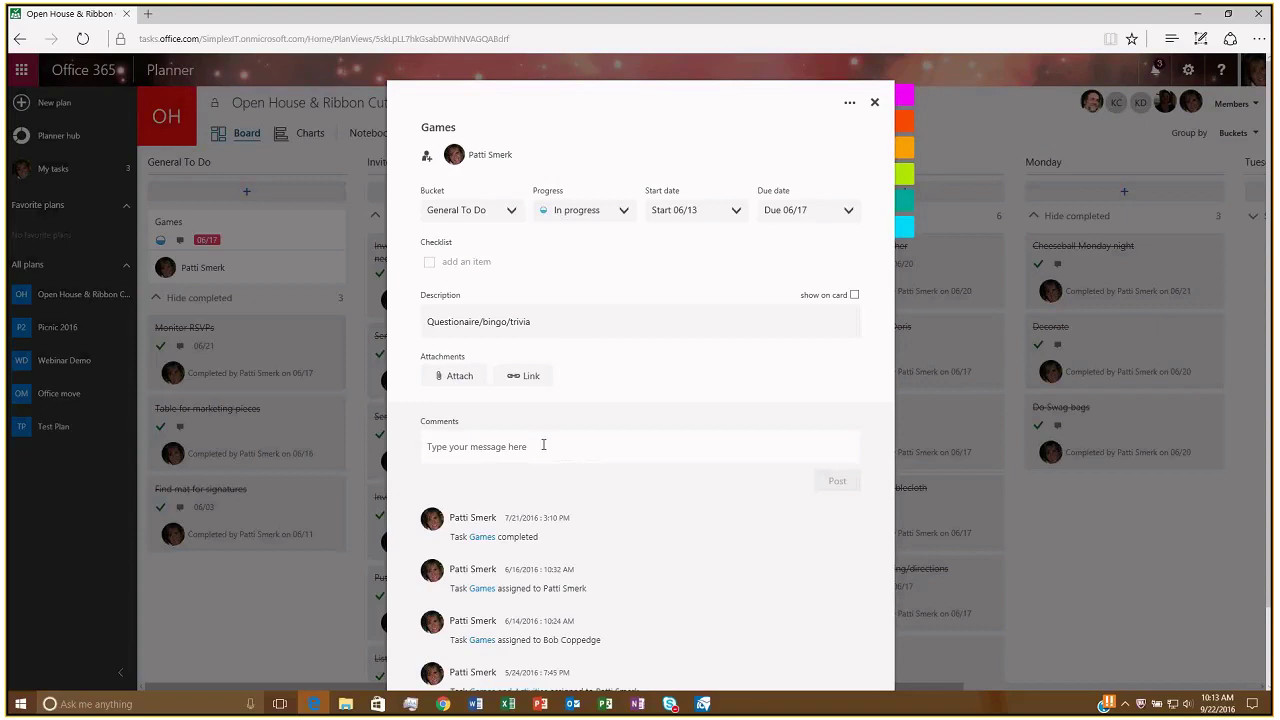
# Apply the lime colour label to the Games task.
pyautogui.scroll(-1, 545, 456)
pyautogui.scroll(-1, 545, 456)
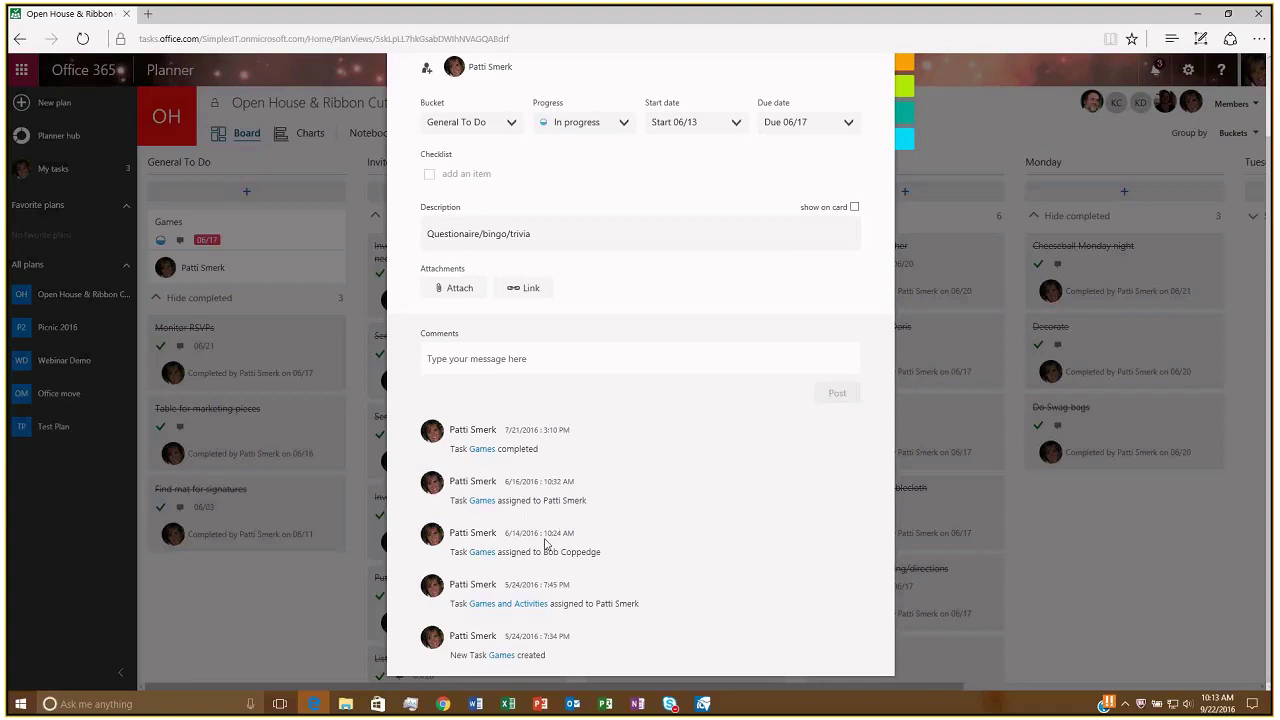
pyautogui.scroll(2, 547, 545)
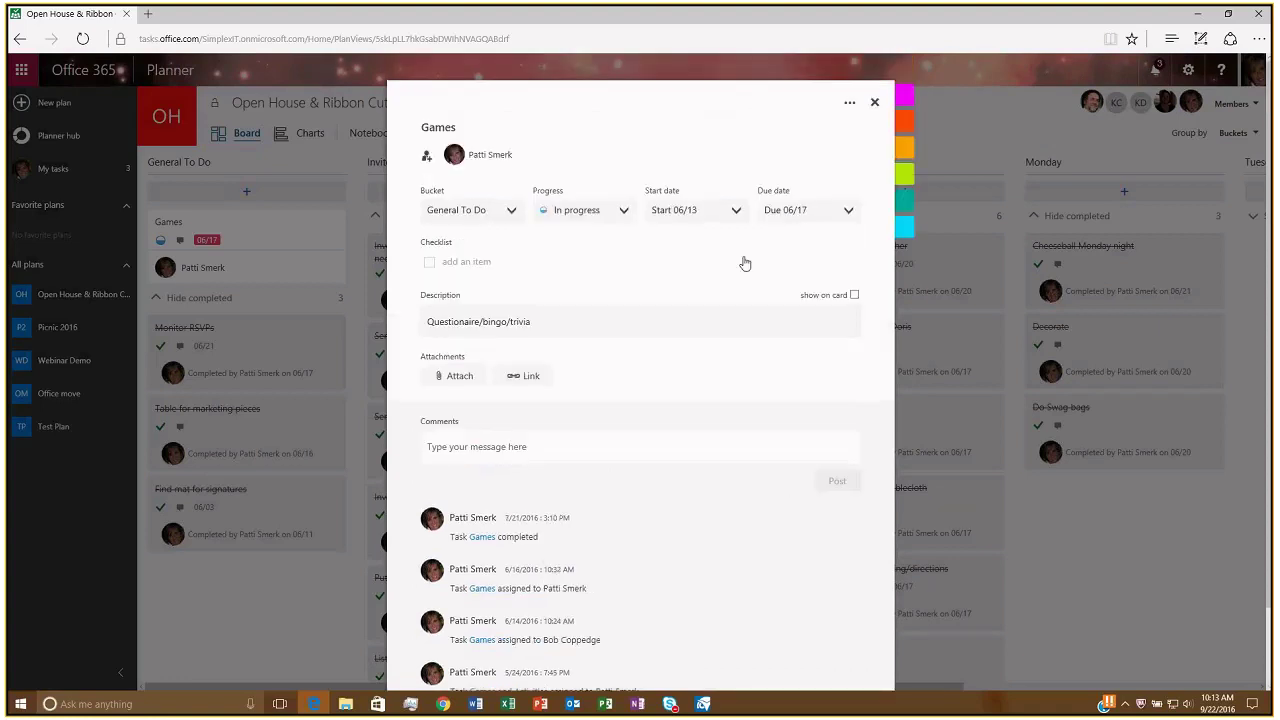
pyautogui.moveTo(906, 88)
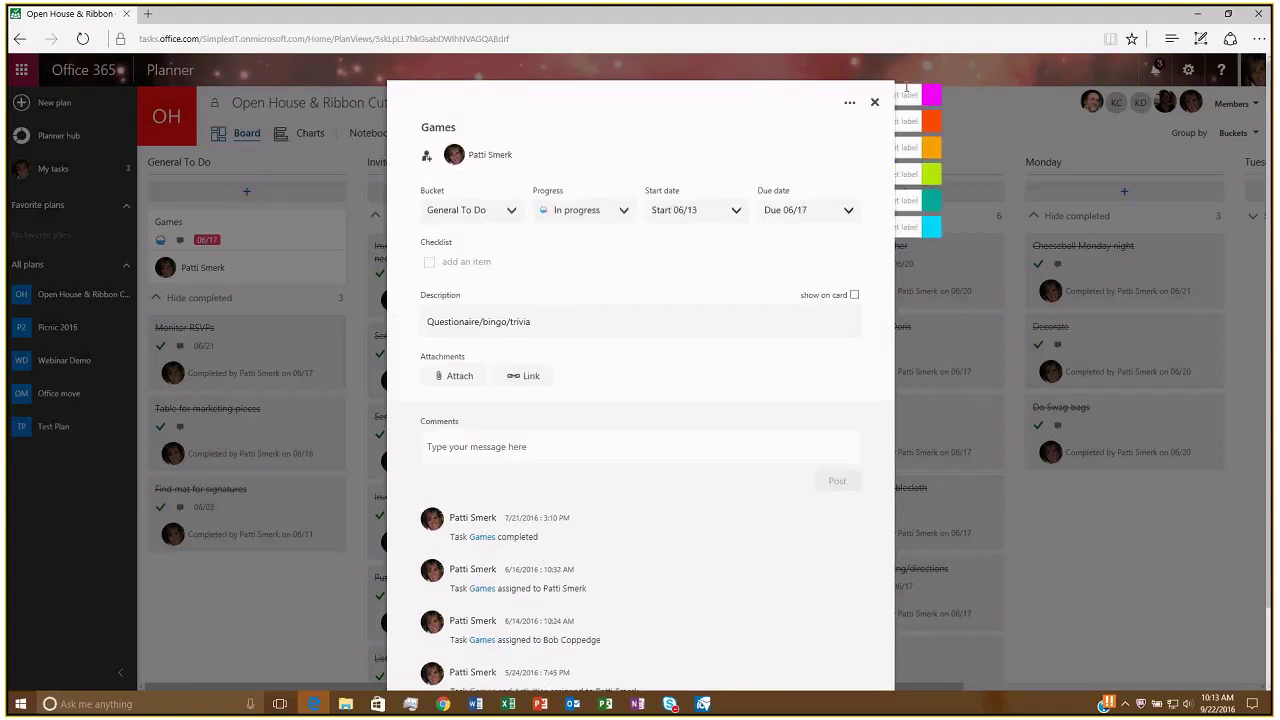
pyautogui.click(964, 176)
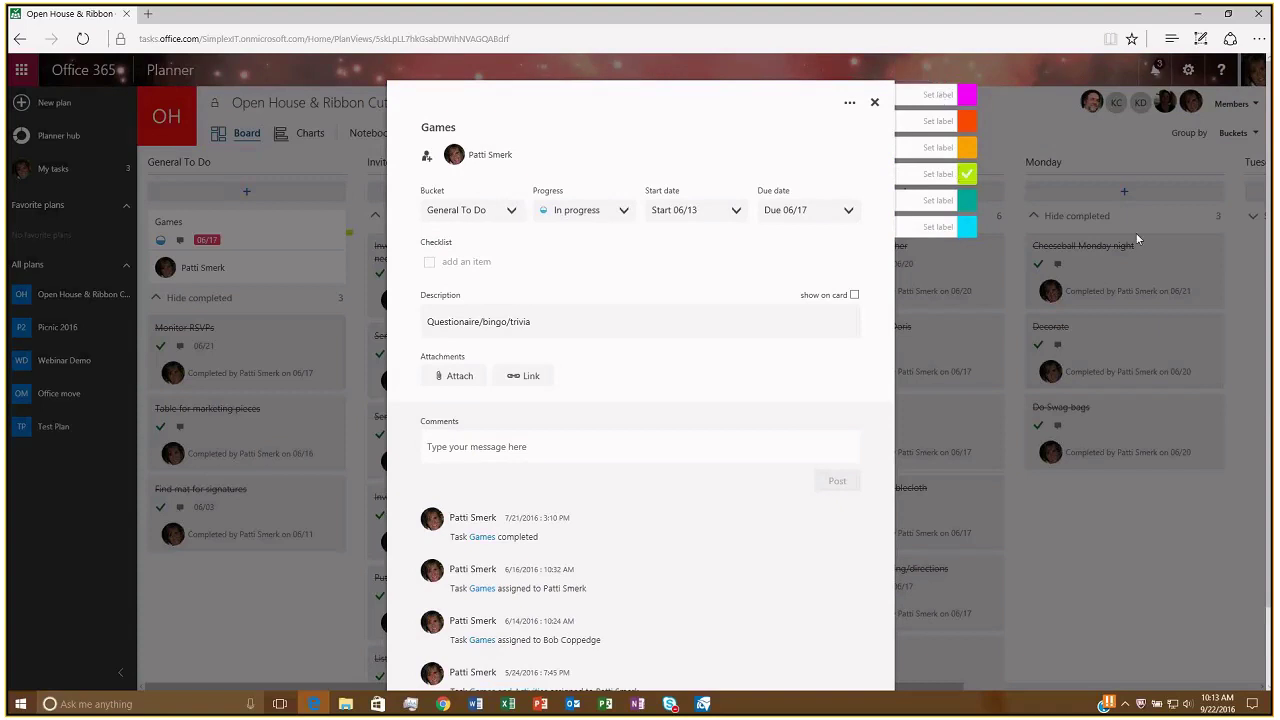
# Reassign the Games task to another team member and close its details.
pyautogui.click(851, 104)
pyautogui.click(866, 125)
pyautogui.click(427, 158)
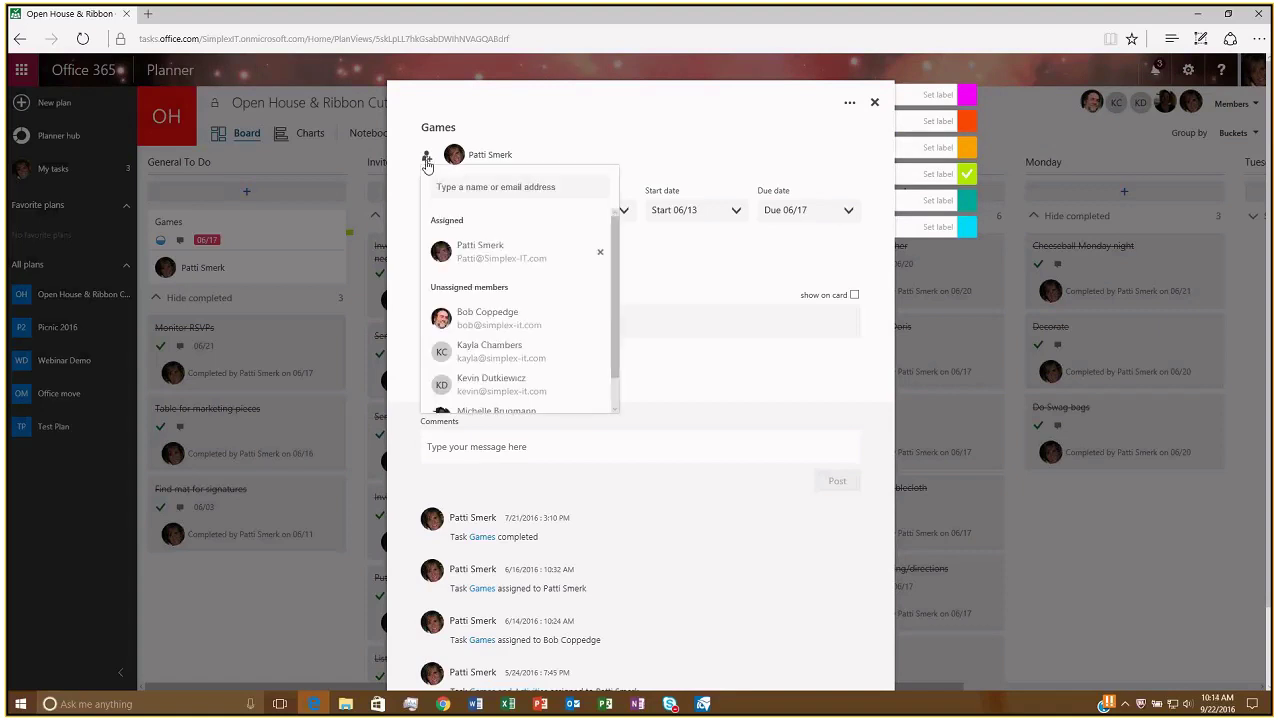
pyautogui.click(484, 326)
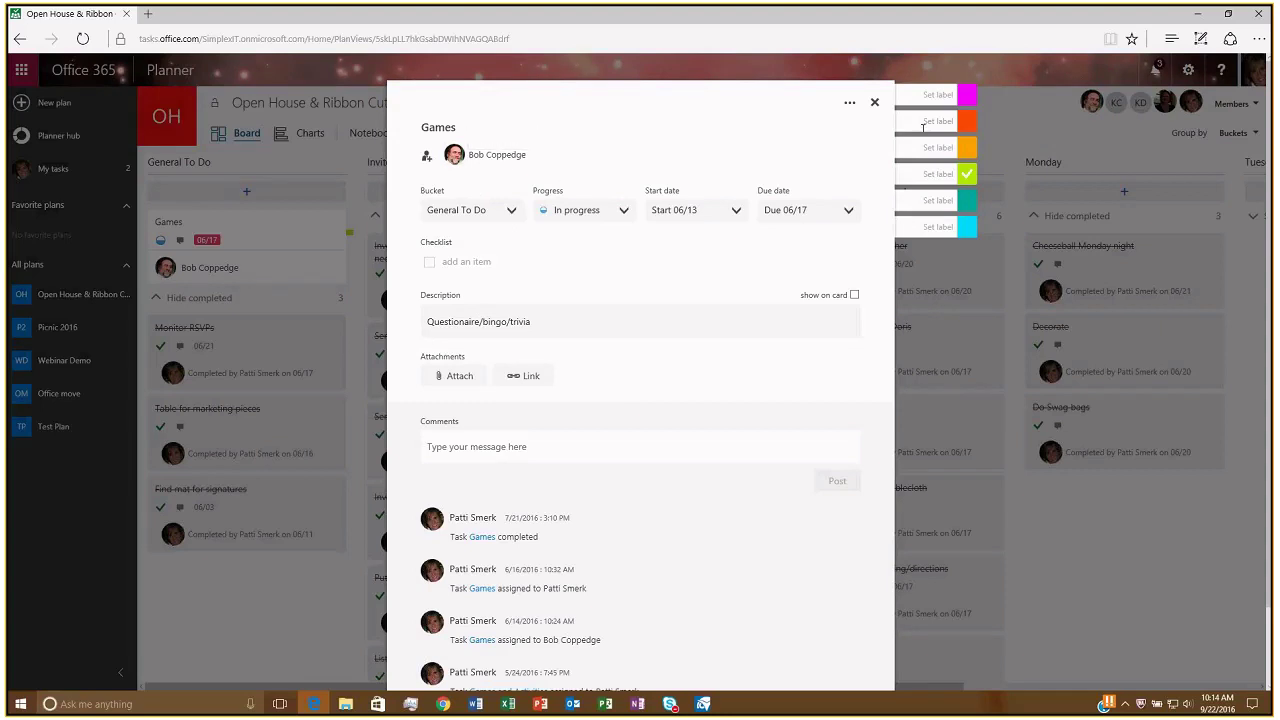
pyautogui.click(875, 104)
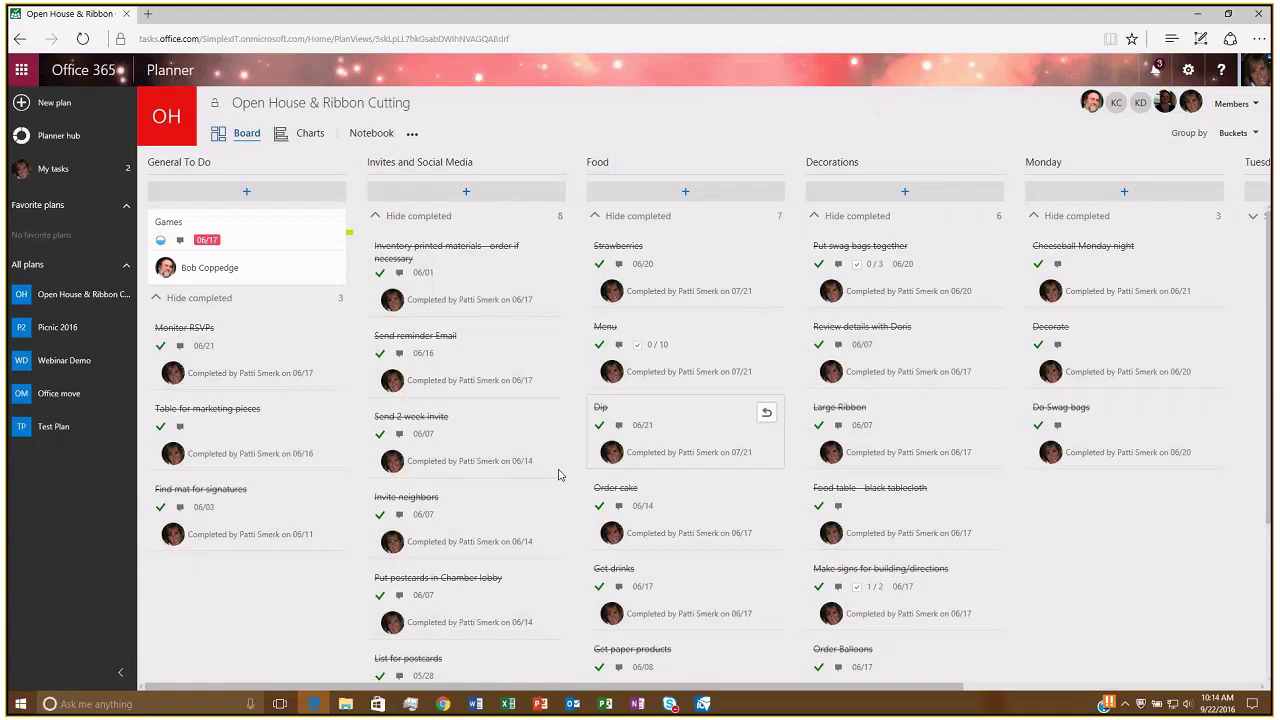
# Bring up a blank New Plan form with name, email, public and description fields.
pyautogui.scroll(-2, 559, 475)
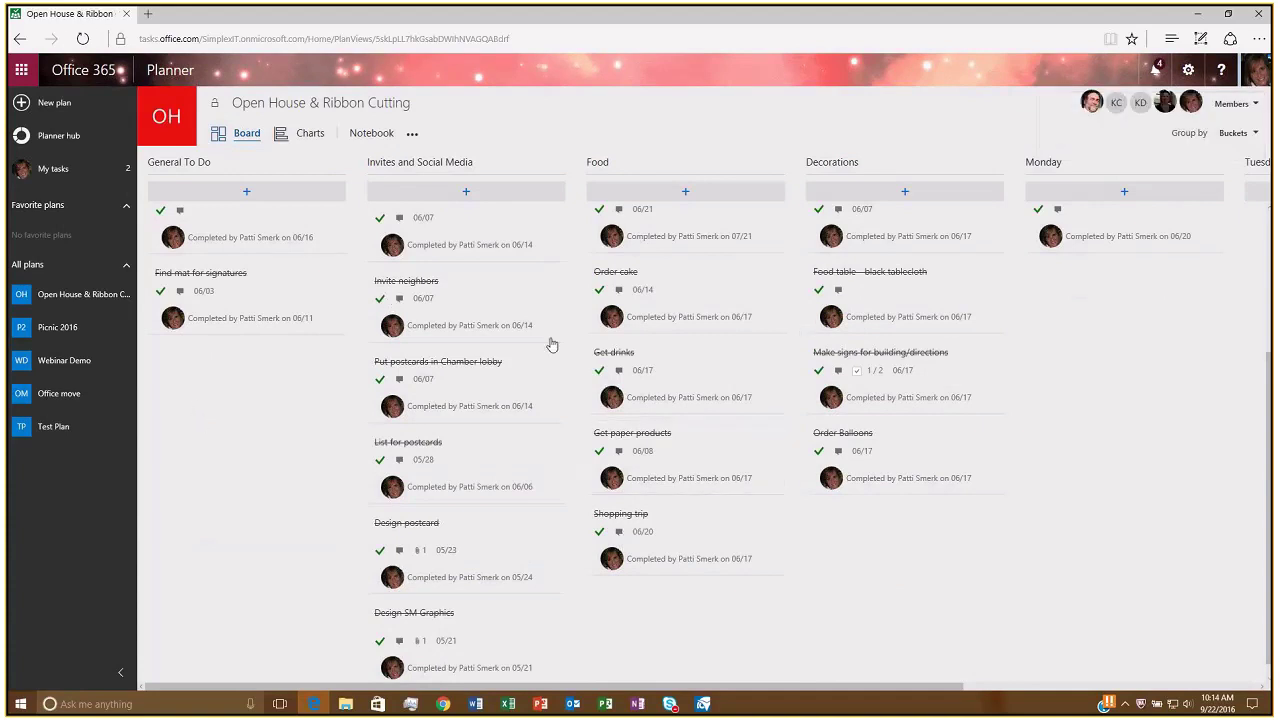
pyautogui.click(54, 104)
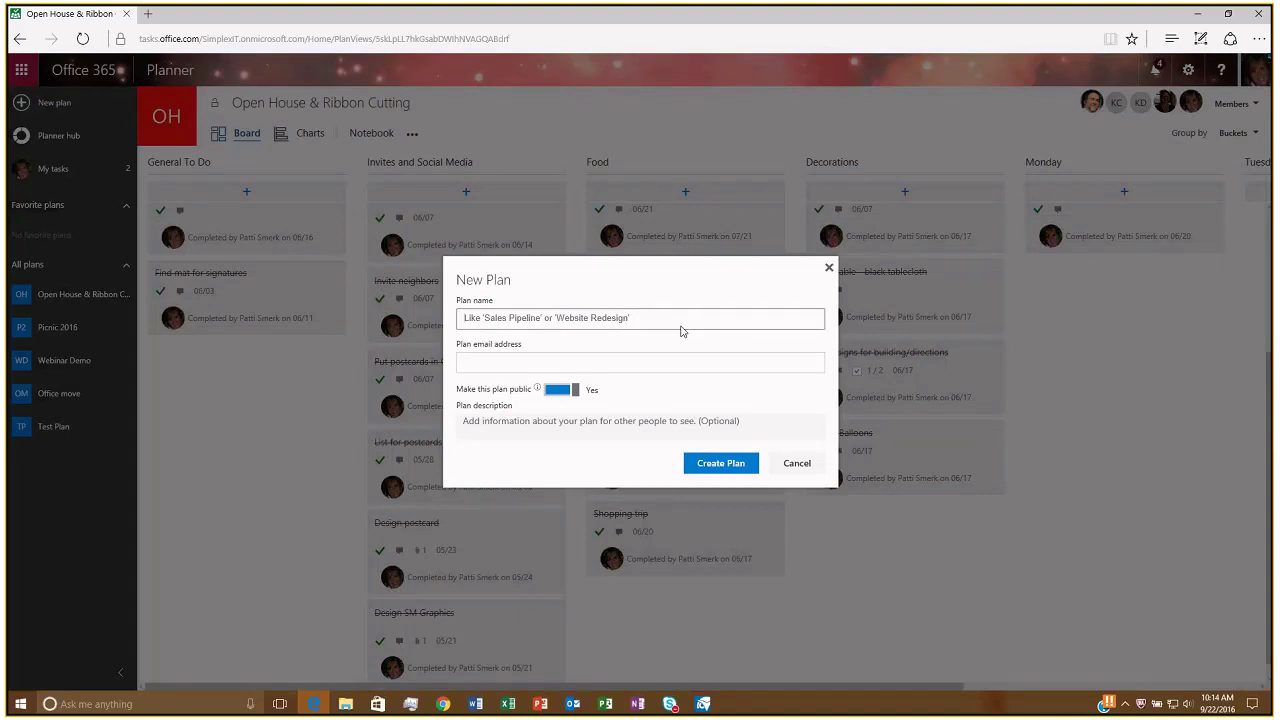
# Name the new public plan 'Sept Webinar' and create it.
pyautogui.write('Sept W')
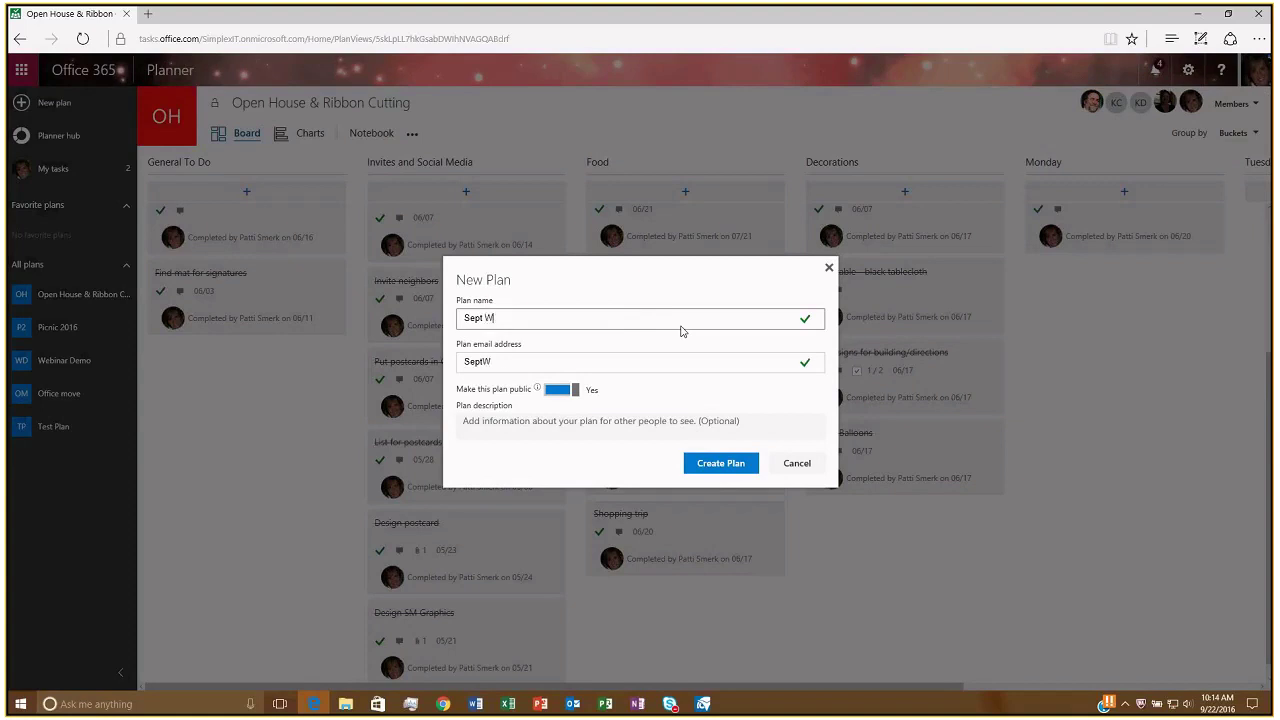
pyautogui.write('ebinar')
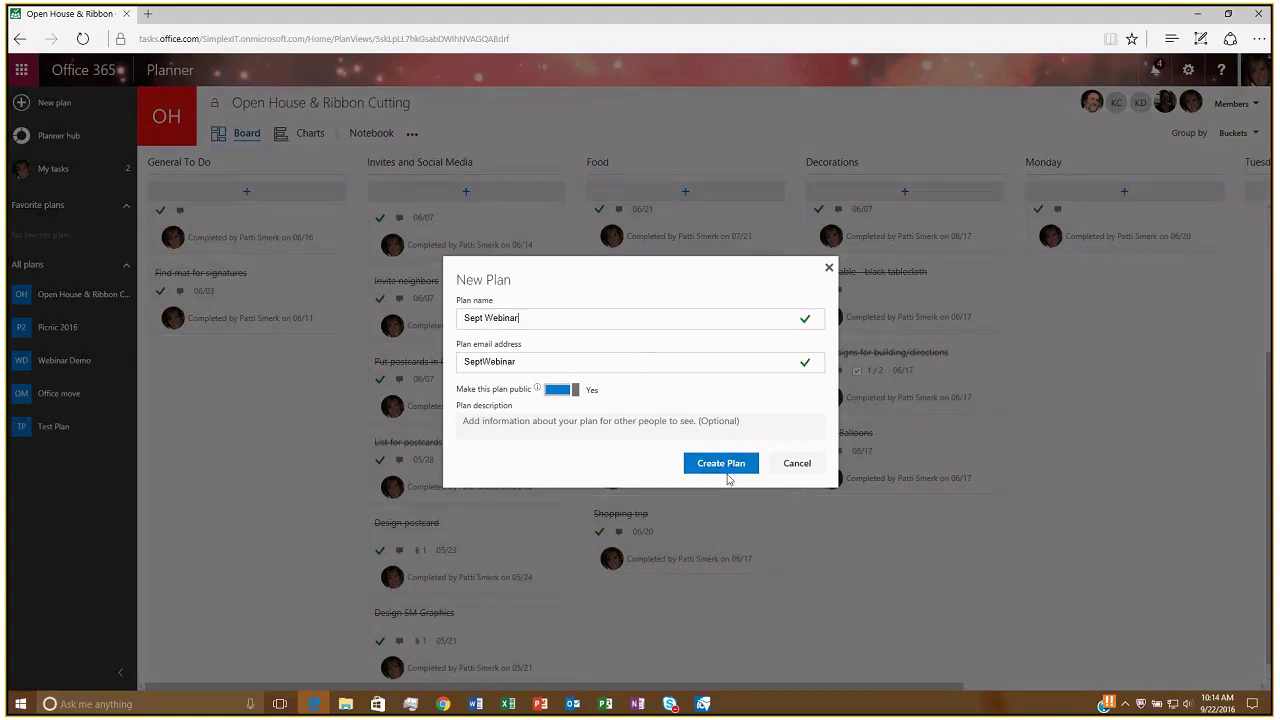
pyautogui.click(490, 368)
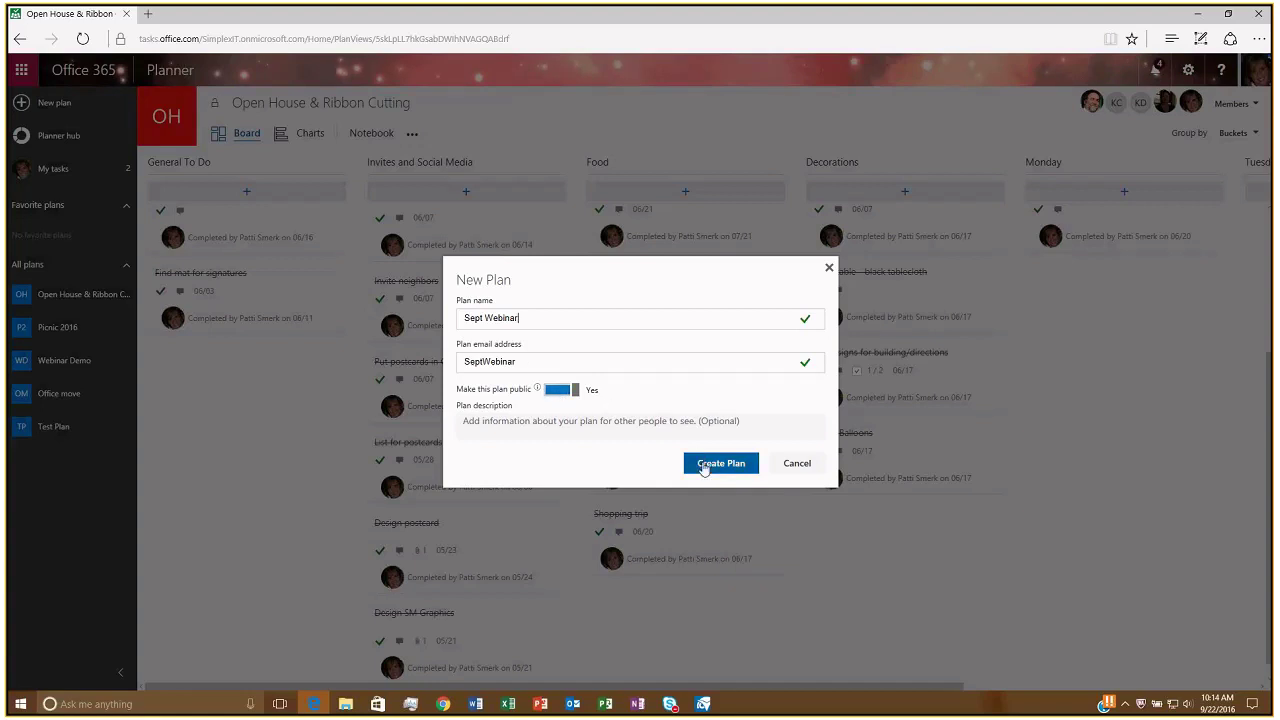
pyautogui.click(704, 466)
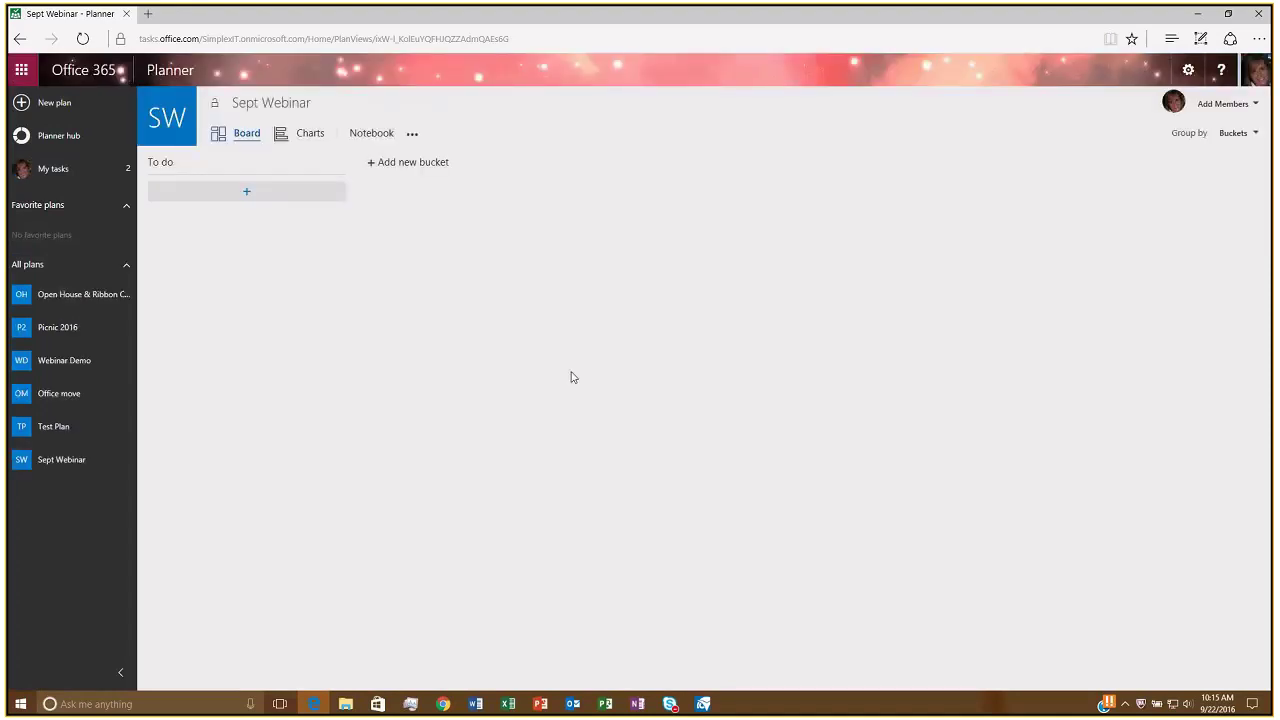
# Add an 'Order balloons' task to To do, due September 30, assigned to the plan member.
pyautogui.click(289, 187)
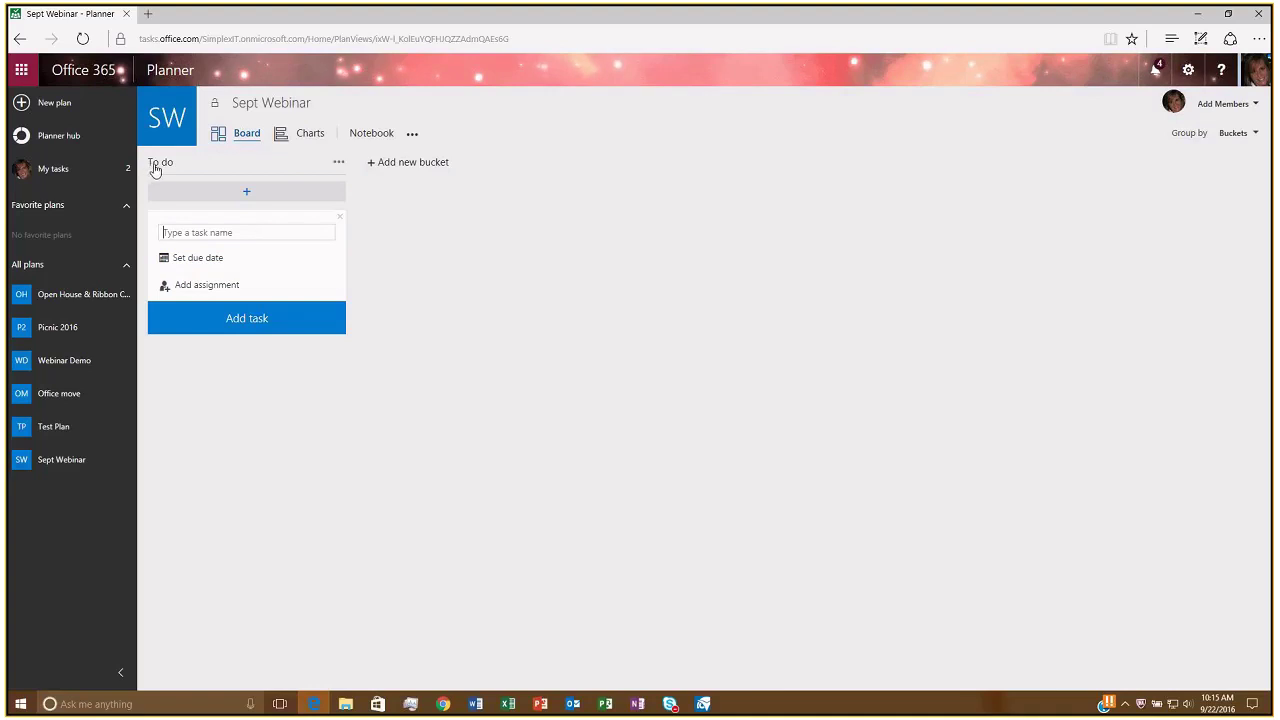
pyautogui.write('Order balloons')
pyautogui.click(200, 258)
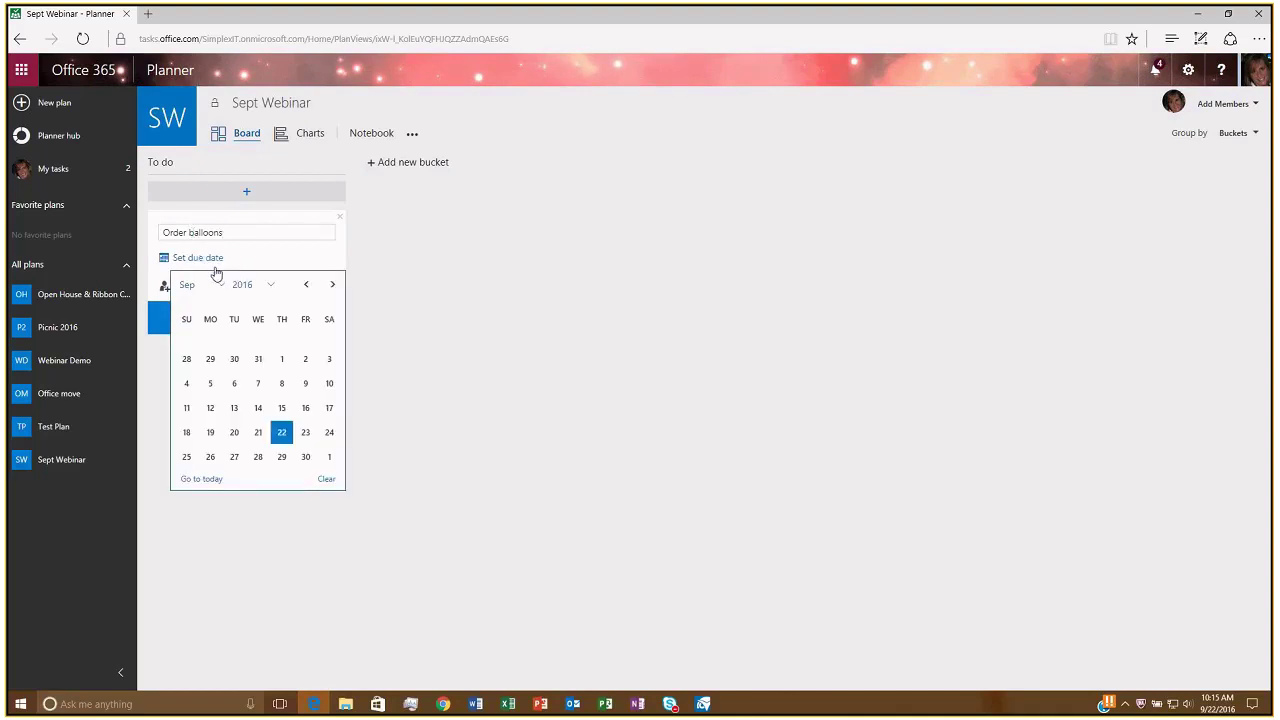
pyautogui.click(307, 459)
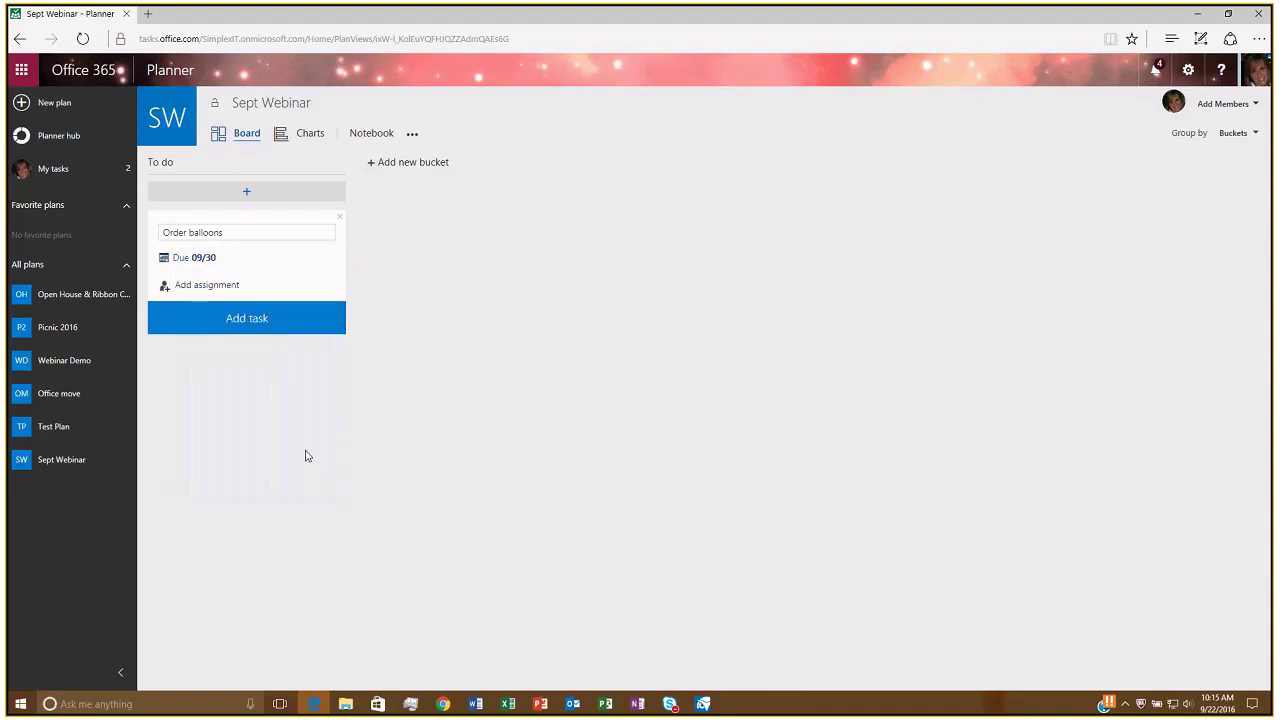
pyautogui.click(206, 288)
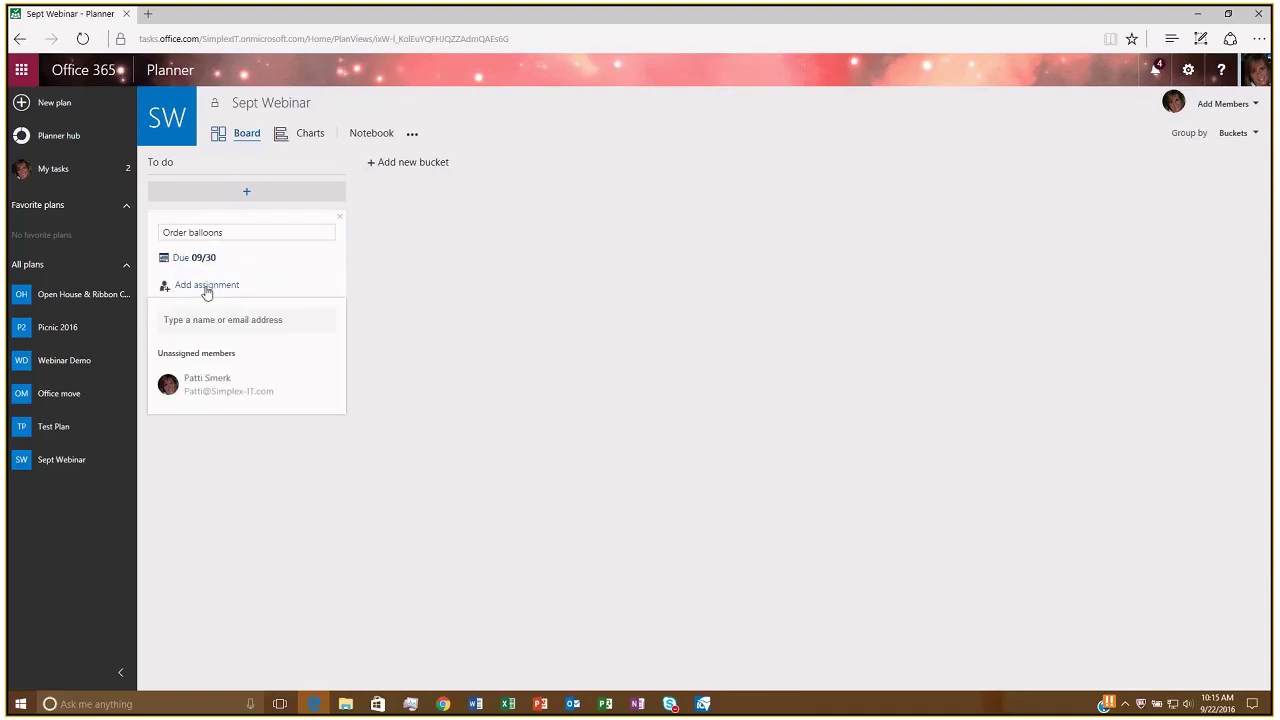
pyautogui.click(210, 388)
pyautogui.click(267, 322)
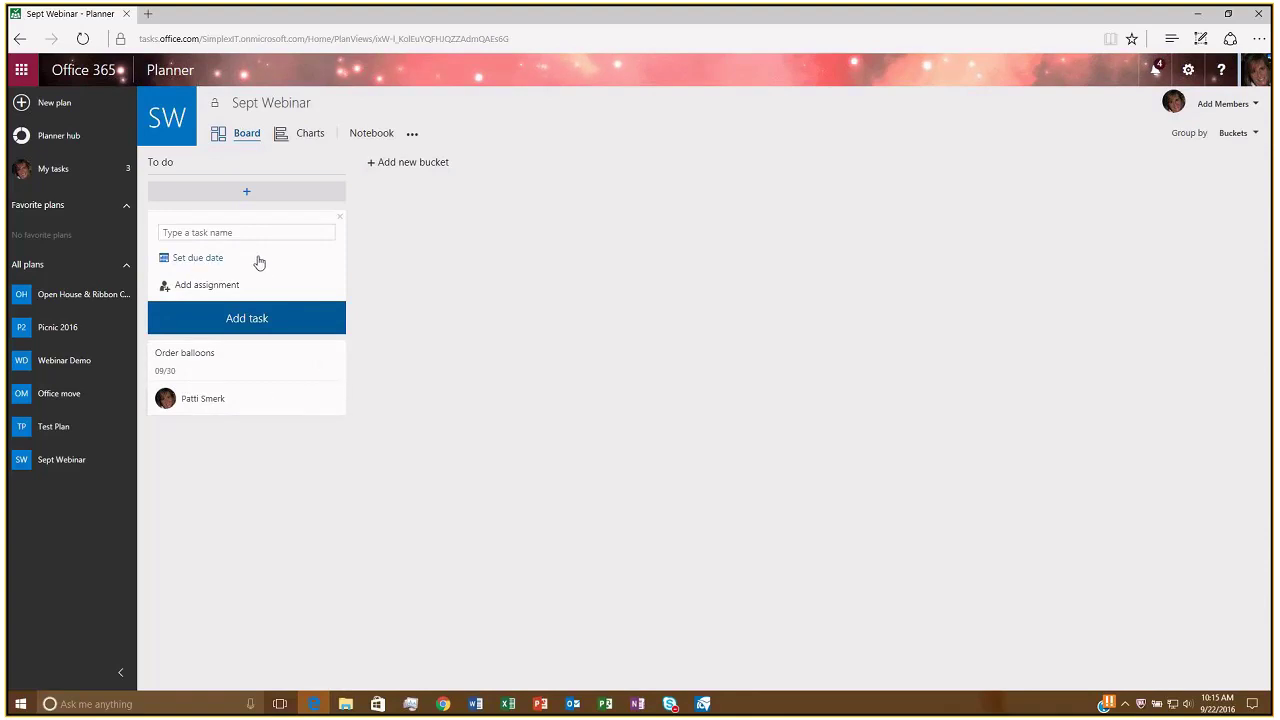
# Add a Menu bucket beside To do.
pyautogui.click(247, 199)
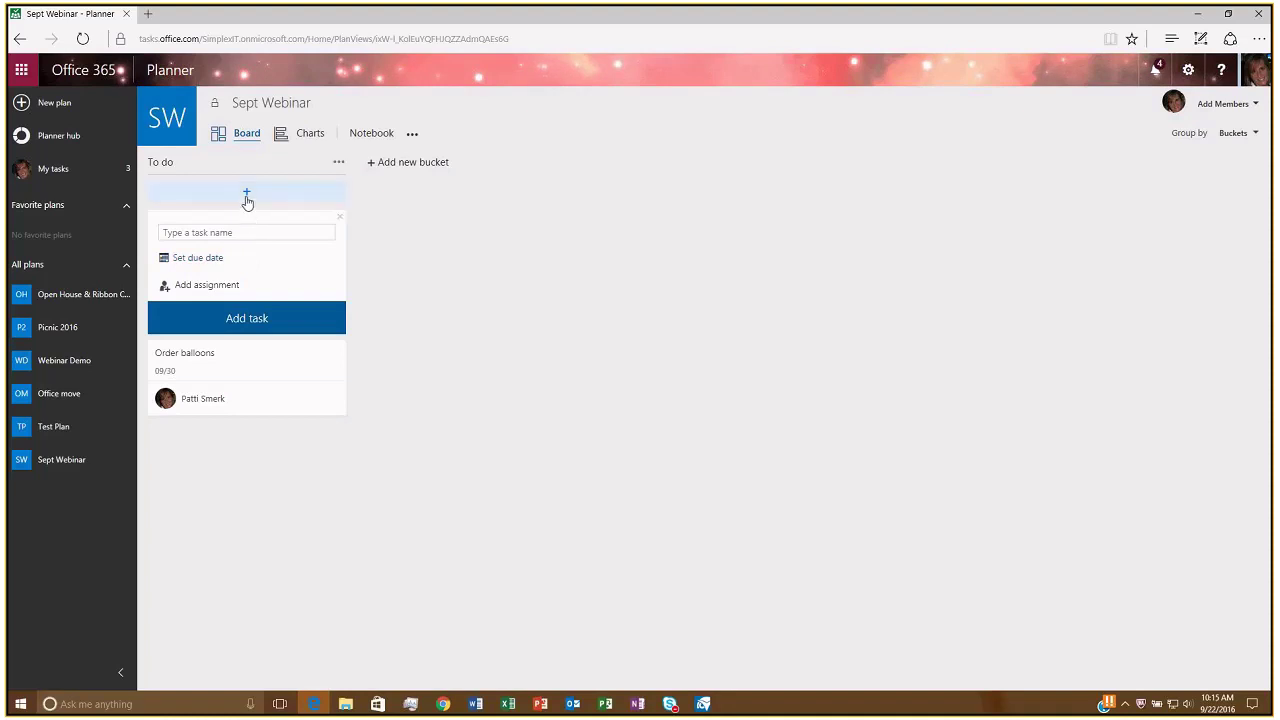
pyautogui.click(387, 166)
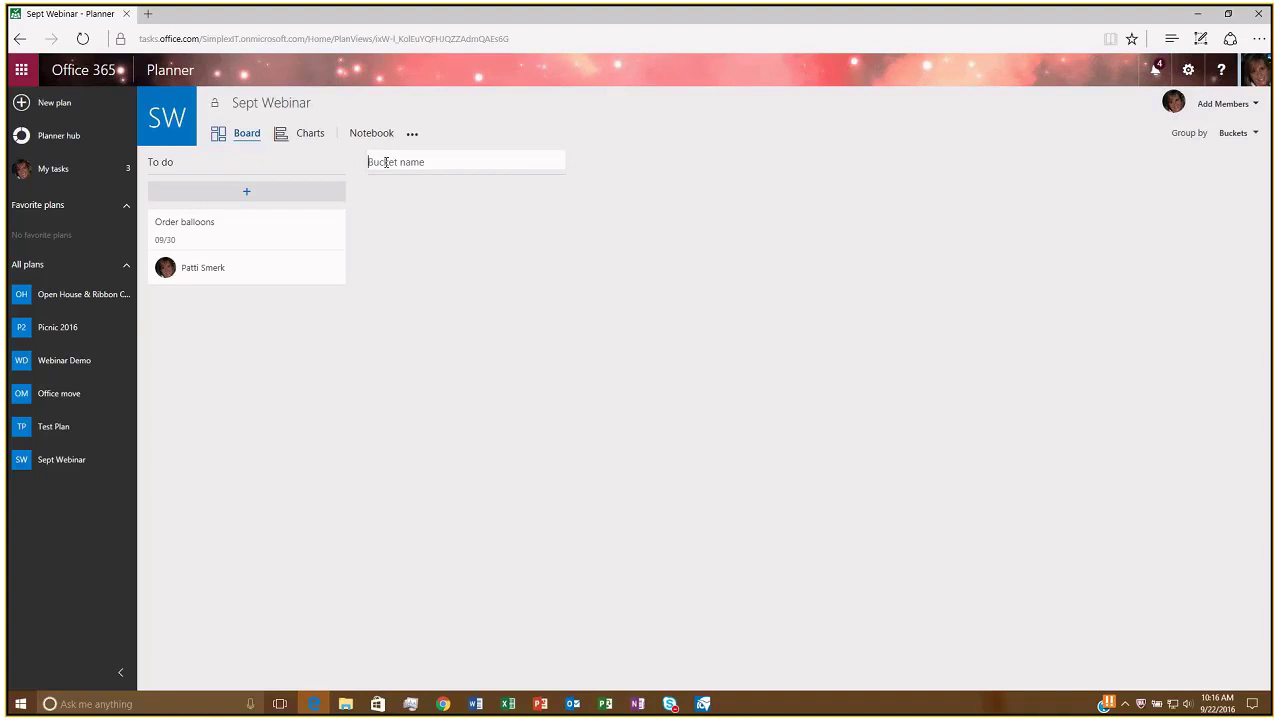
pyautogui.write('Mult')
pyautogui.press('BackSpace')
pyautogui.press('BackSpace')
pyautogui.press('BackSpace')
pyautogui.write('enu')
pyautogui.press('Return')
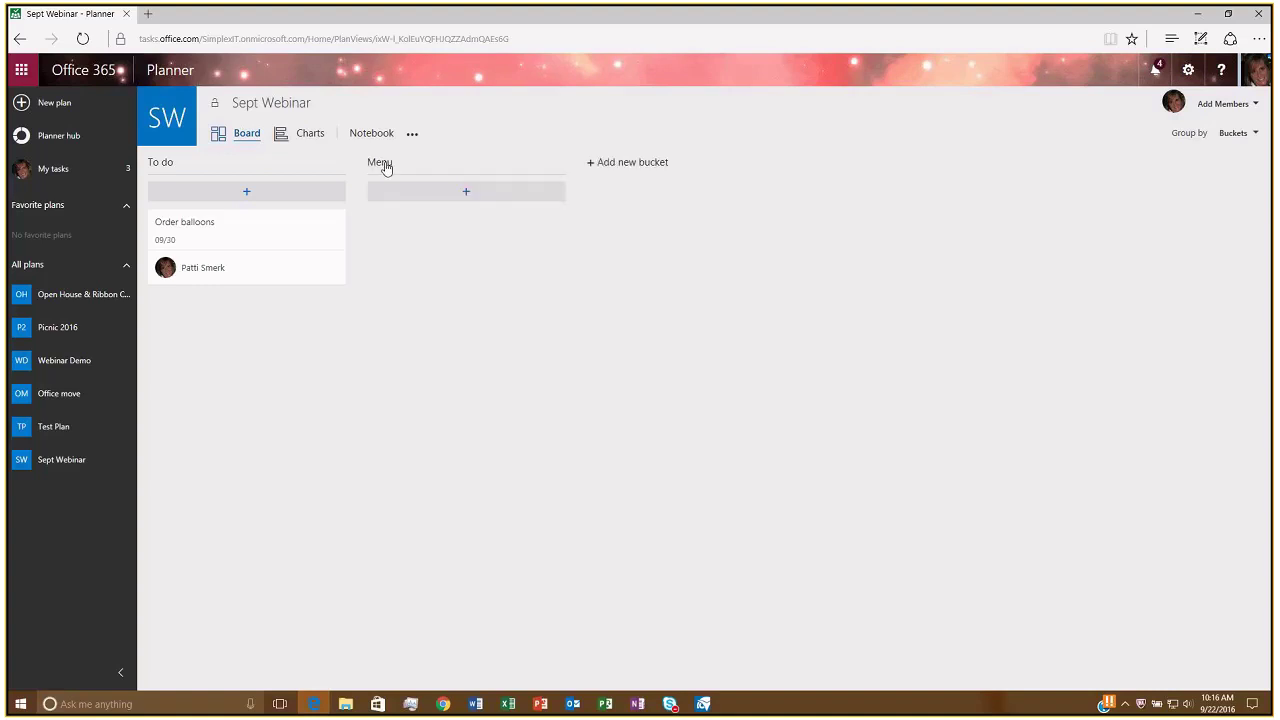
# Add Games and Invite buckets after Menu.
pyautogui.click(650, 164)
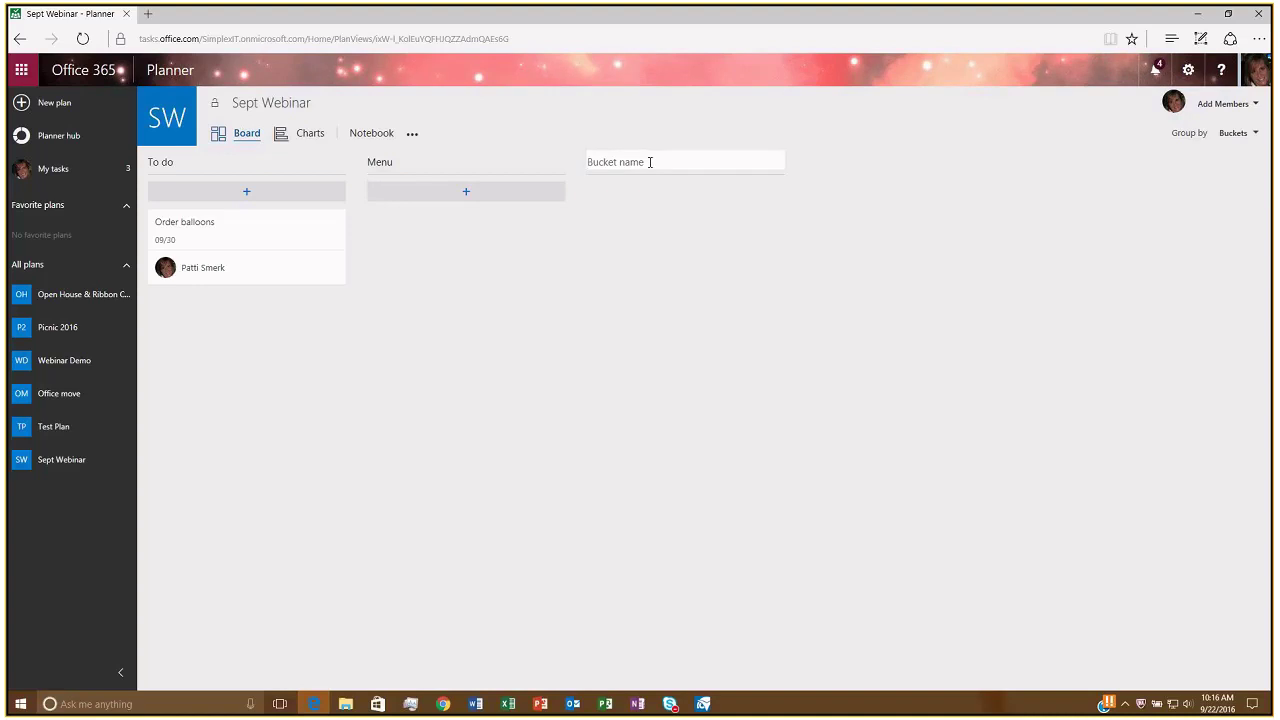
pyautogui.write('Games')
pyautogui.press('Return')
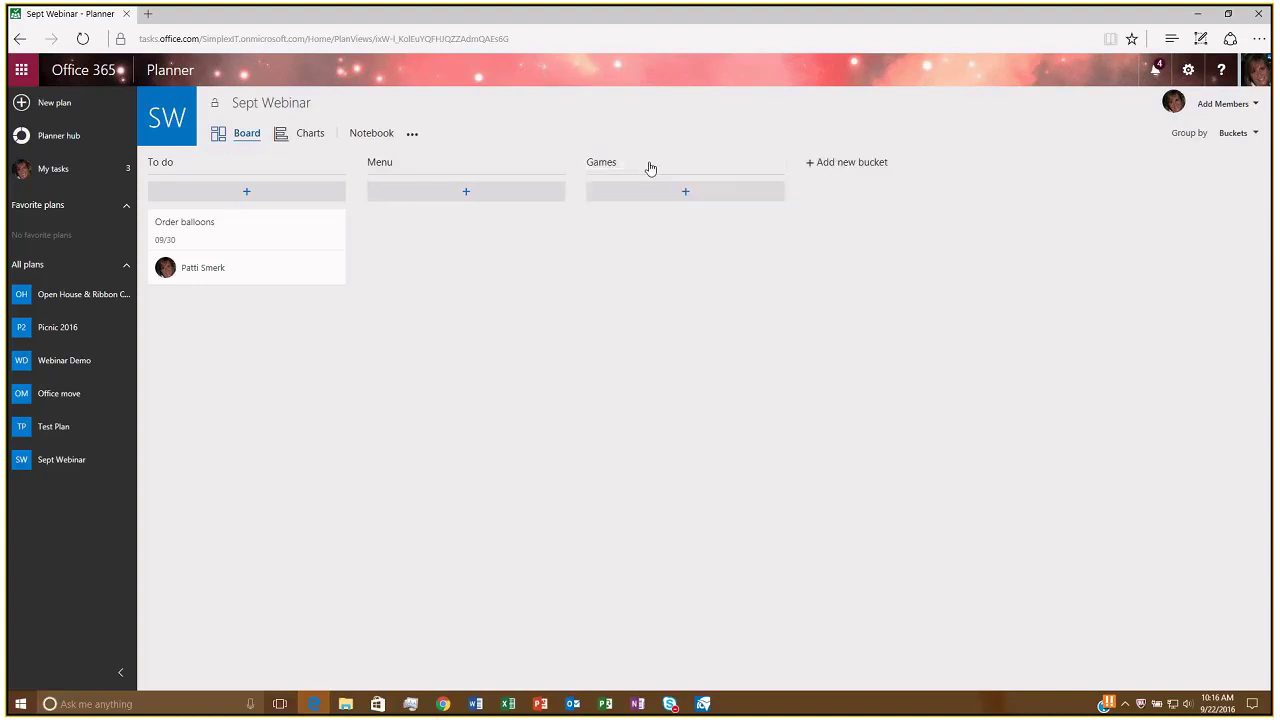
pyautogui.click(836, 166)
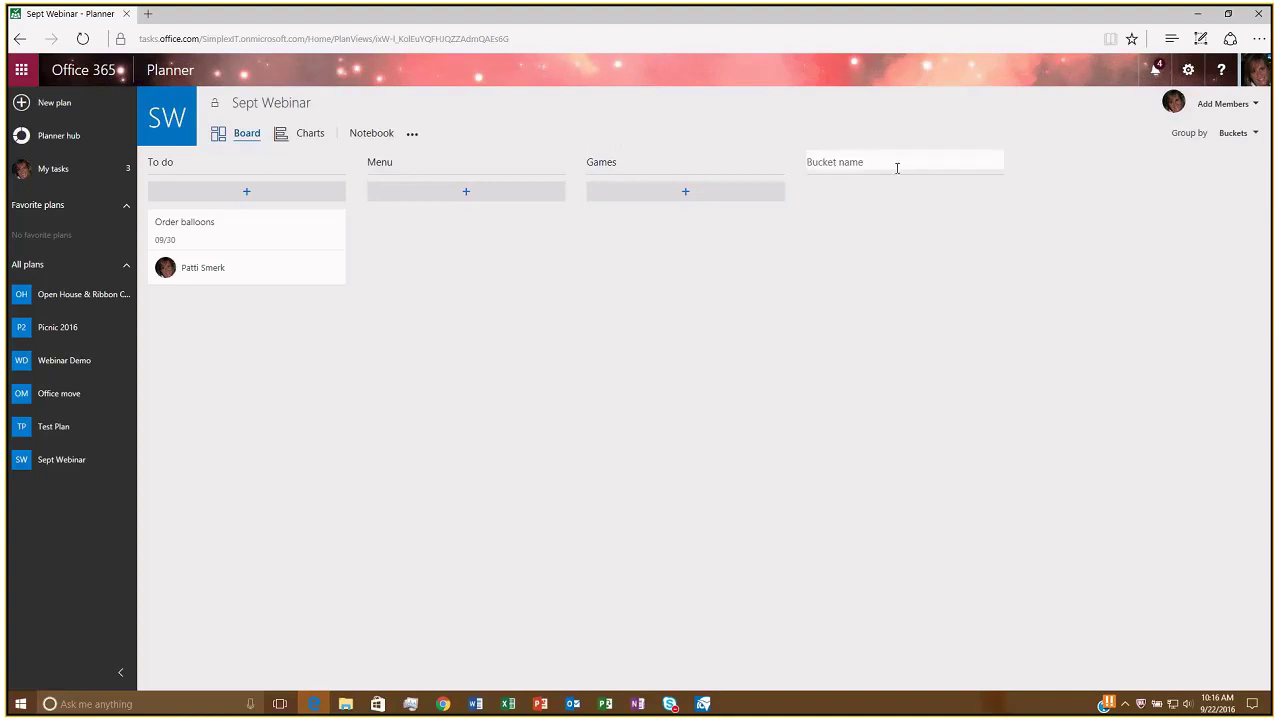
pyautogui.write('Invite')
pyautogui.press('Return')
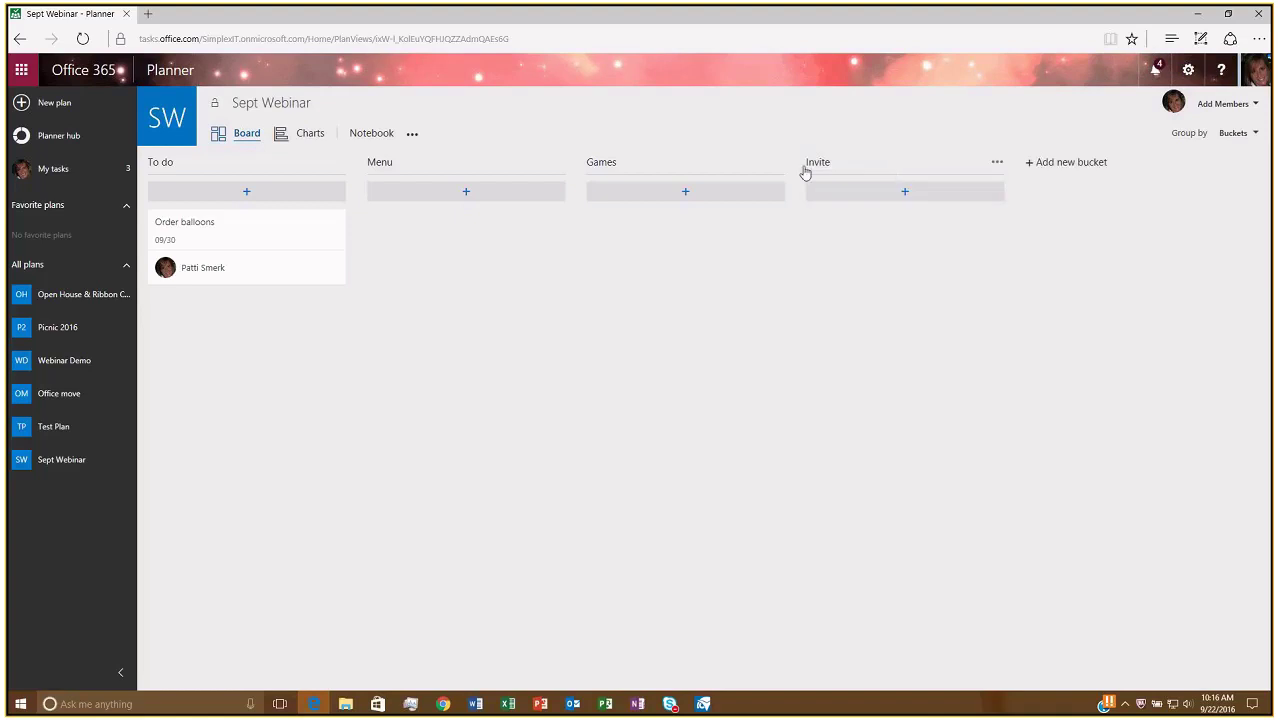
# Rename the Invite bucket to Announcements.
pyautogui.click(829, 167)
pyautogui.moveTo(850, 163); pyautogui.dragTo(796, 163)
pyautogui.write('Annouce')
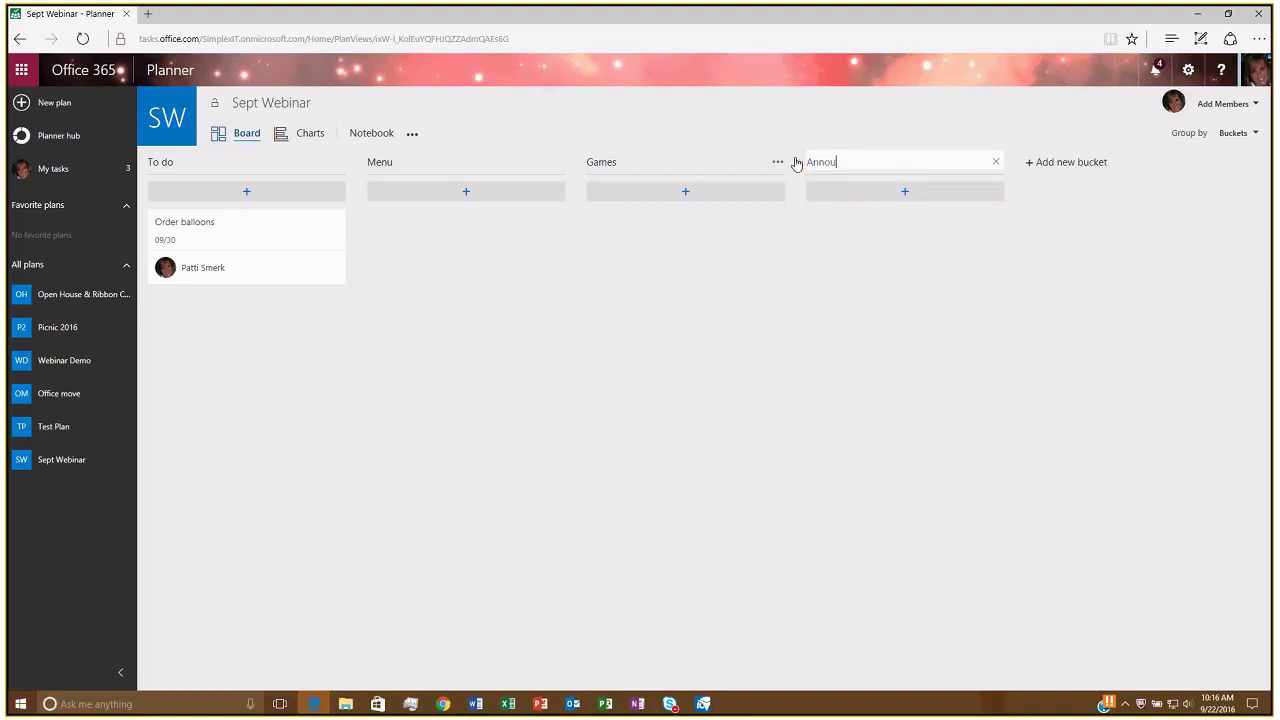
pyautogui.press('BackSpace')
pyautogui.press('BackSpace')
pyautogui.press('BackSpace')
pyautogui.write('uncements')
pyautogui.press('Return')
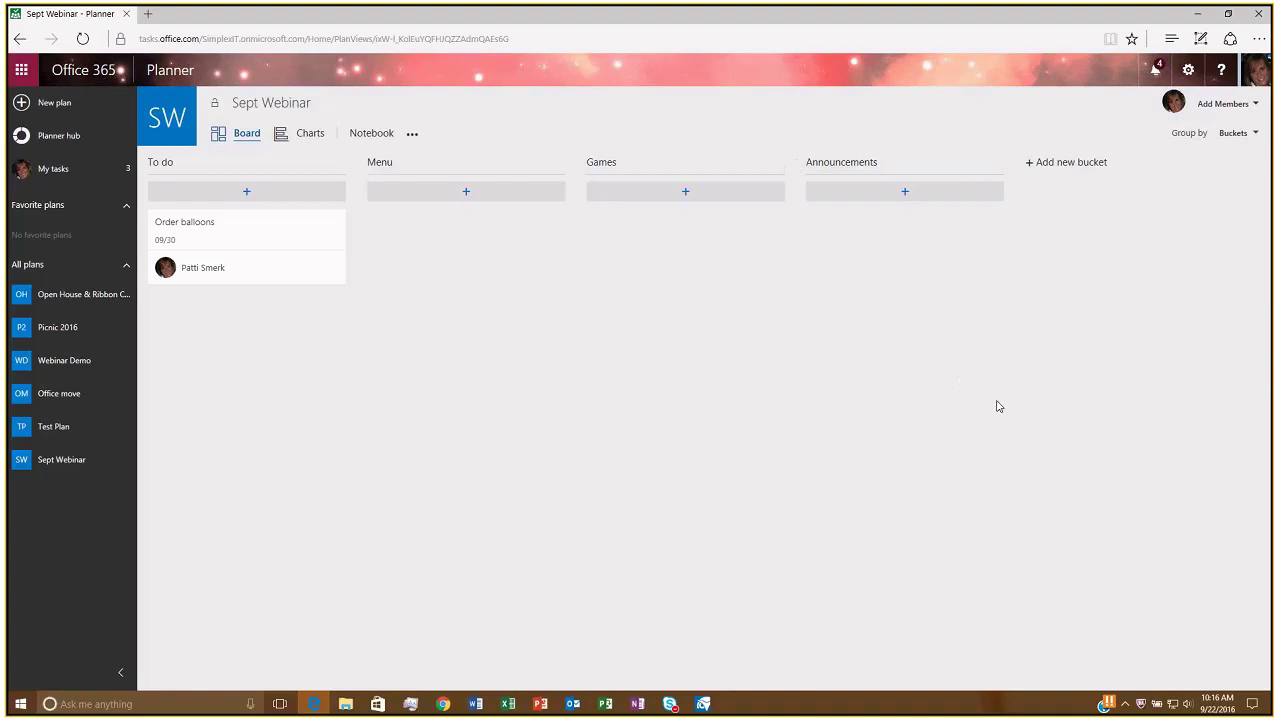
pyautogui.click(872, 158)
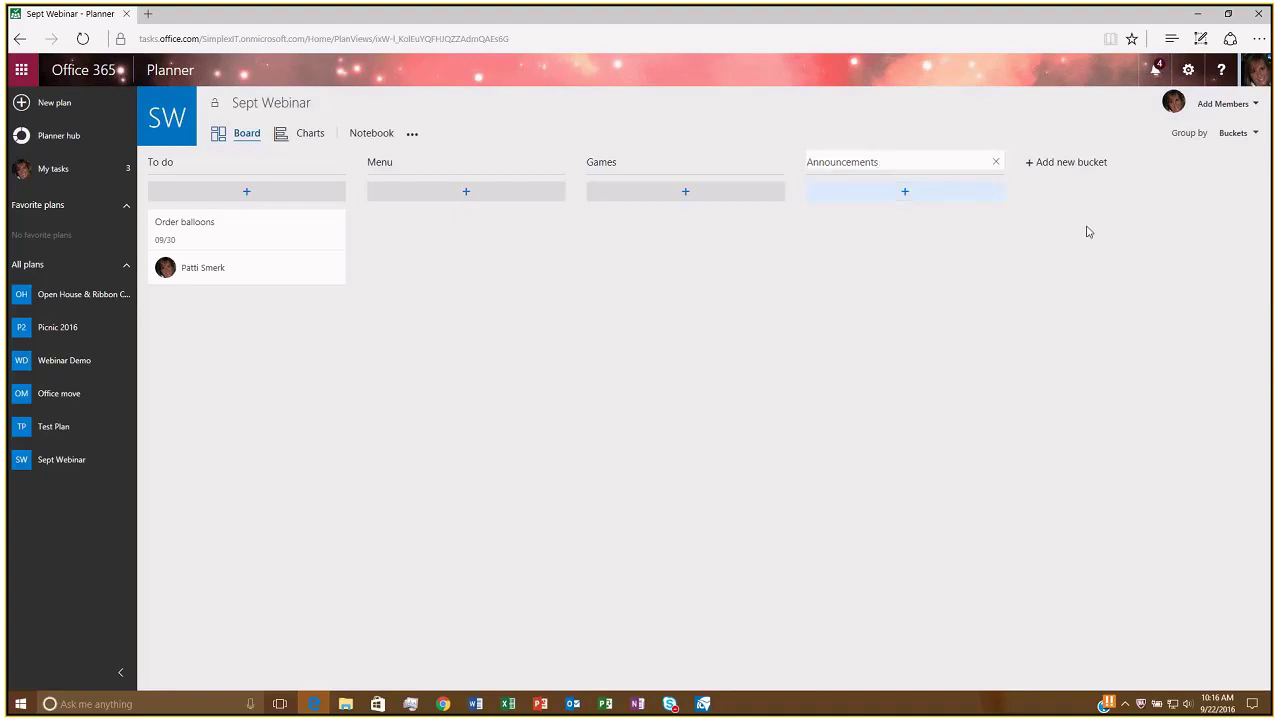
pyautogui.click(1040, 289)
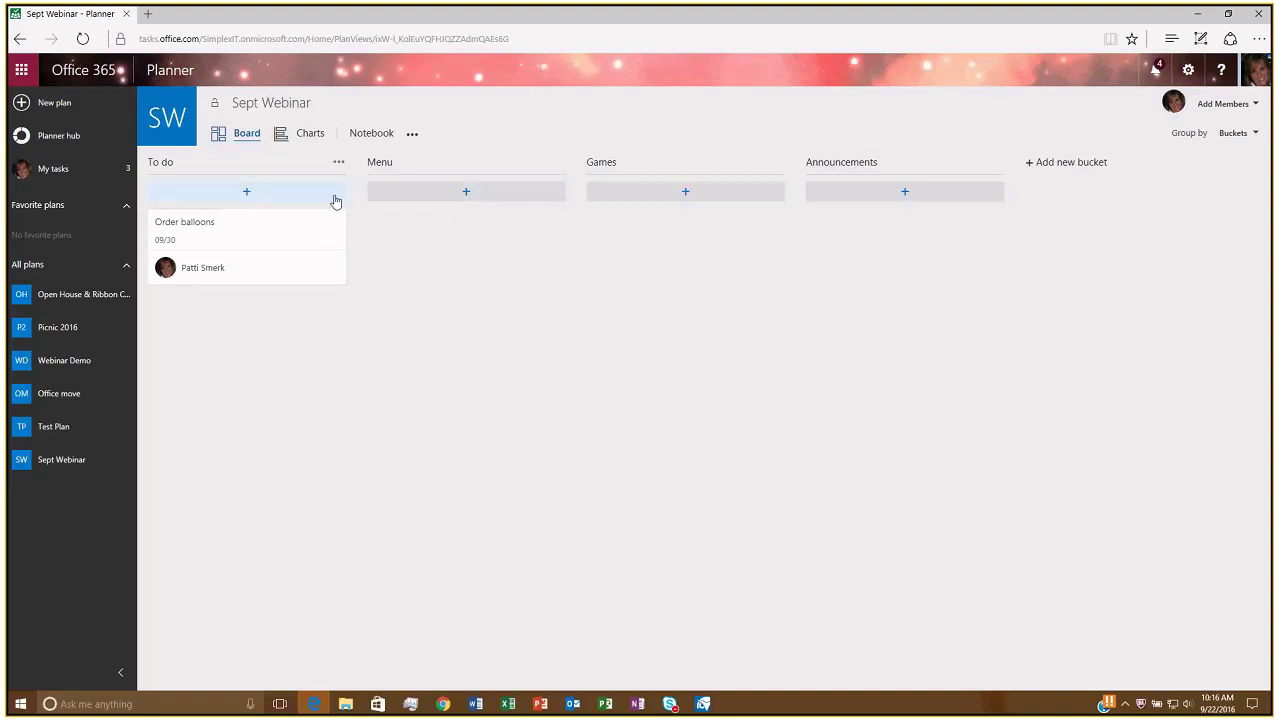
# Add 'Order pasta' to Menu, due 09/26, assigned to a colleague found by search.
pyautogui.click(466, 193)
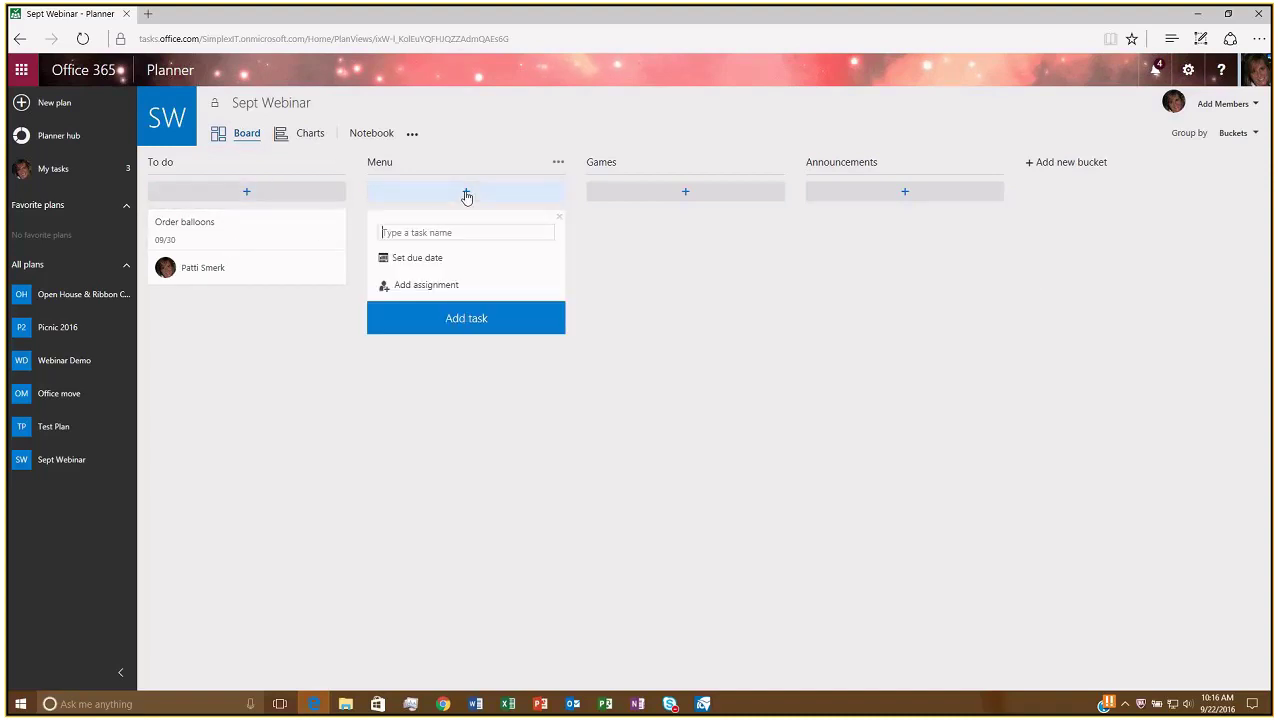
pyautogui.write('Orde')
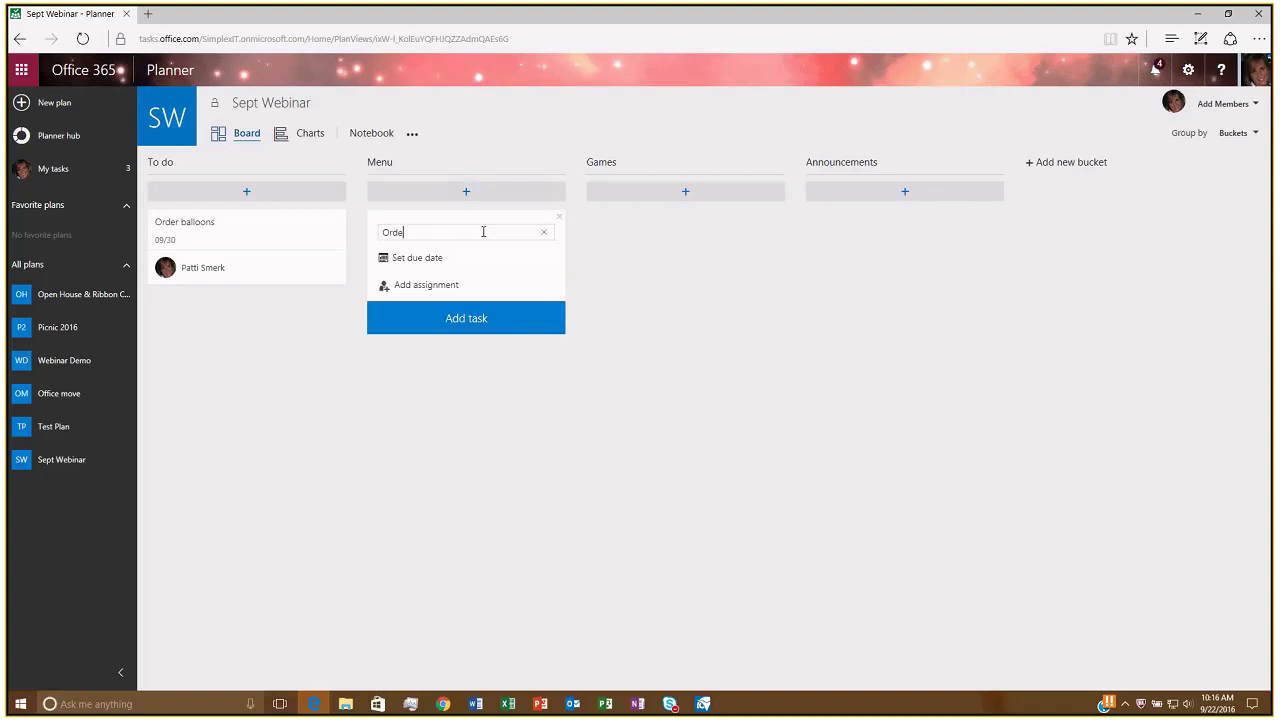
pyautogui.write('r pasta')
pyautogui.click(437, 260)
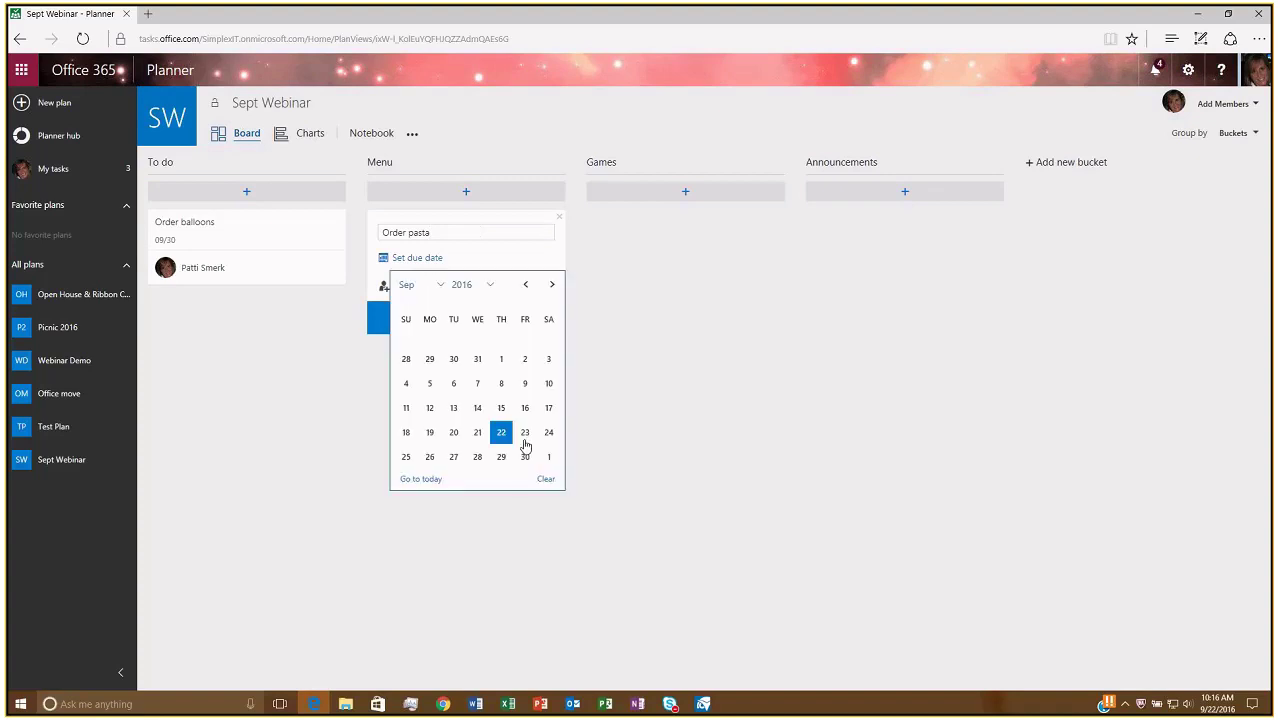
pyautogui.click(430, 457)
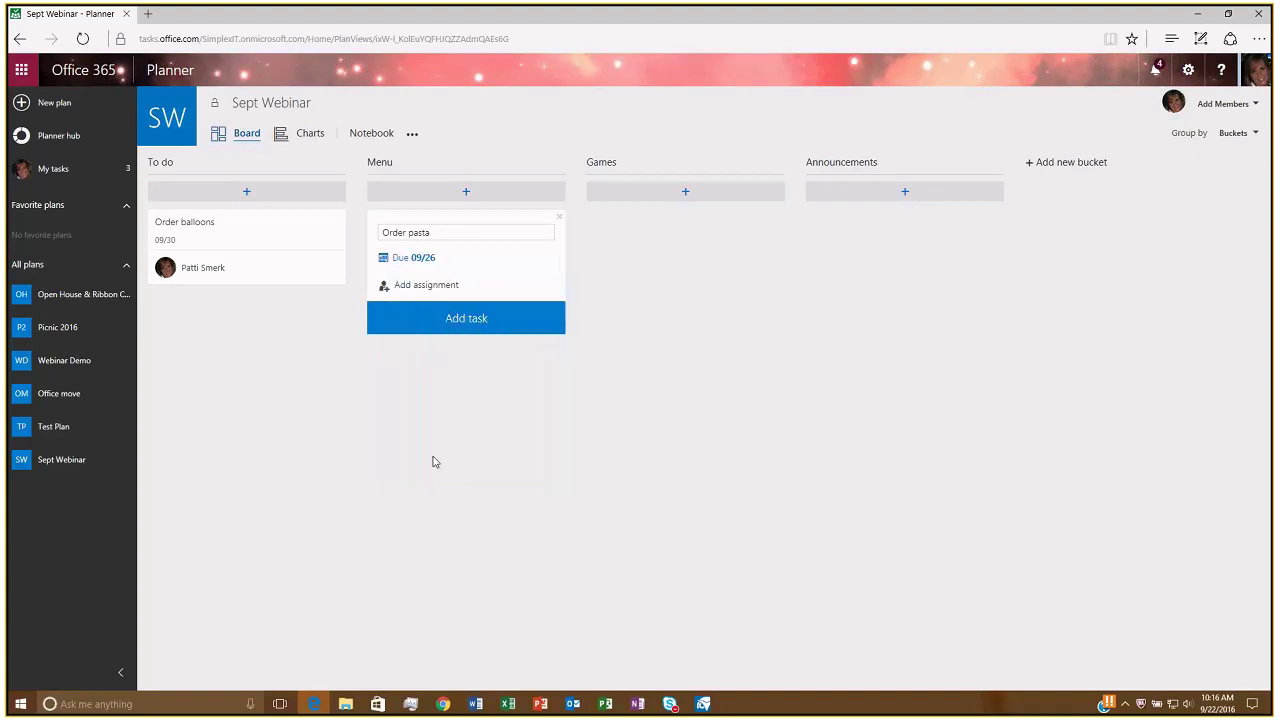
pyautogui.click(420, 289)
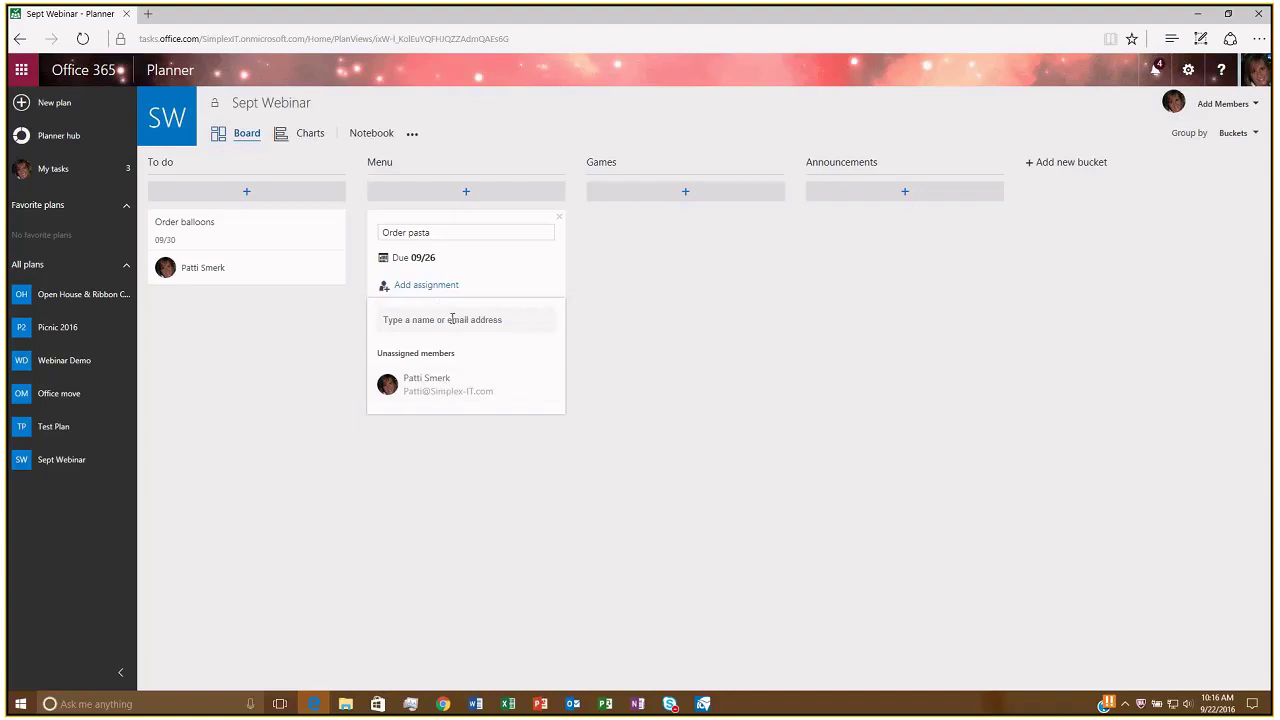
pyautogui.write('kay')
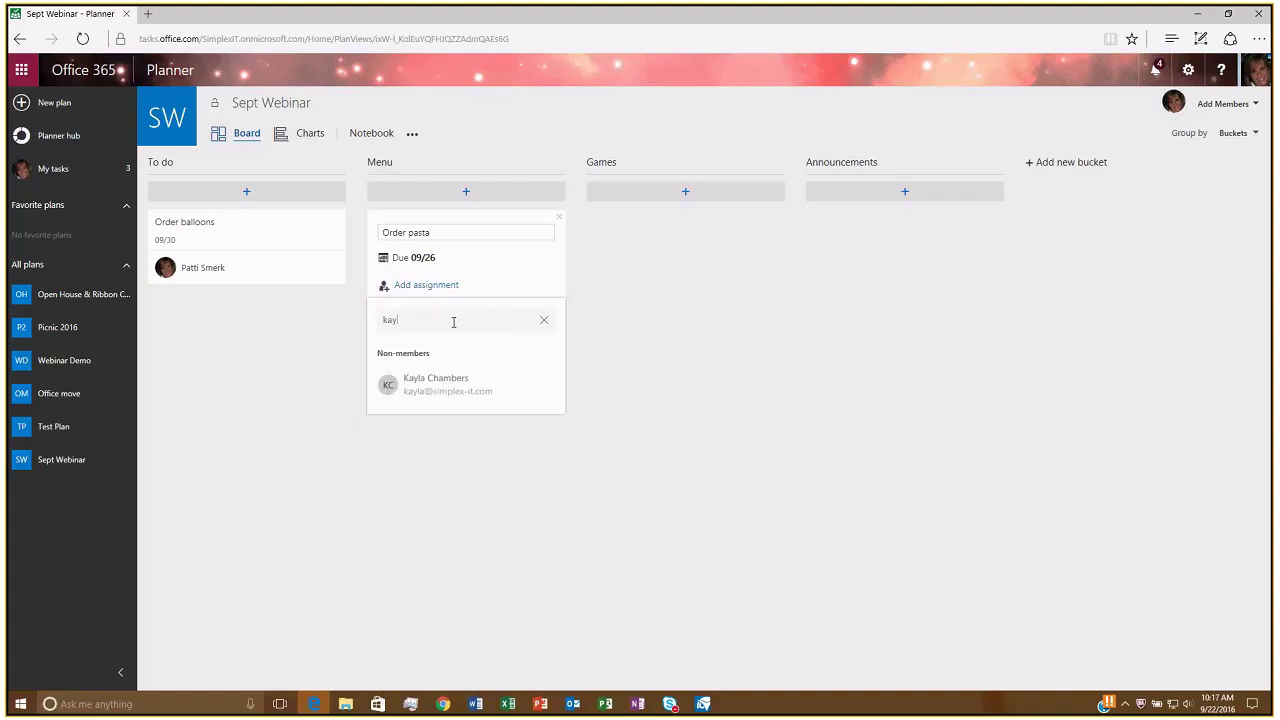
pyautogui.click(453, 399)
pyautogui.click(465, 192)
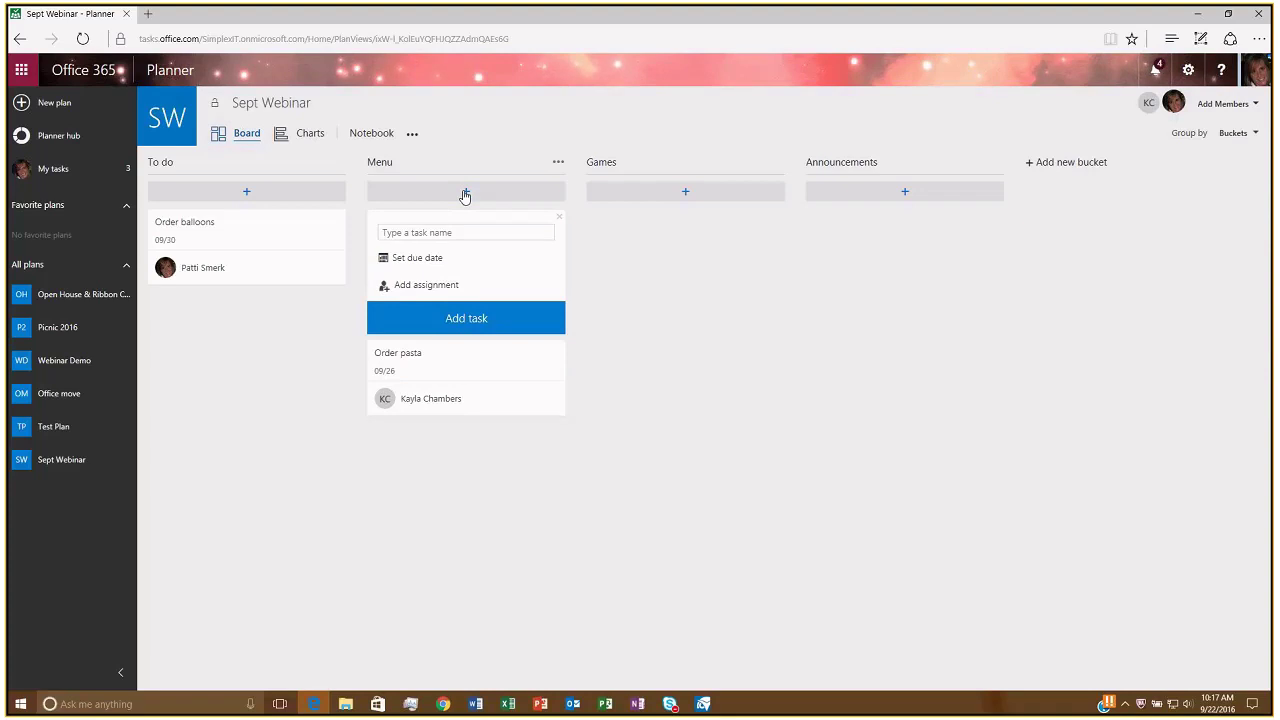
# Add a 'Prepare trivia game' task to the Menu bucket.
pyautogui.click(465, 232)
pyautogui.write('Prepare trivia game')
pyautogui.press('Return')
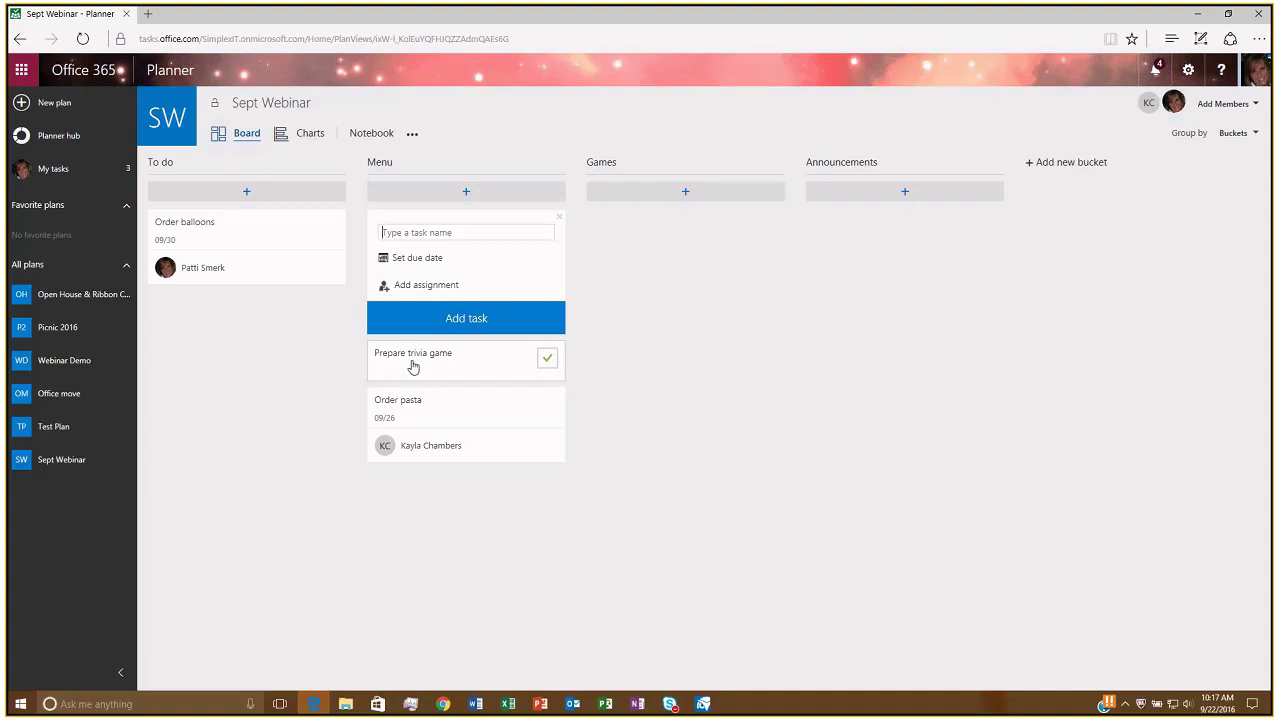
# Drag the 'Prepare trivia game' card from the Menu column into the Games column.
pyautogui.moveTo(413, 367); pyautogui.dragTo(563, 367)
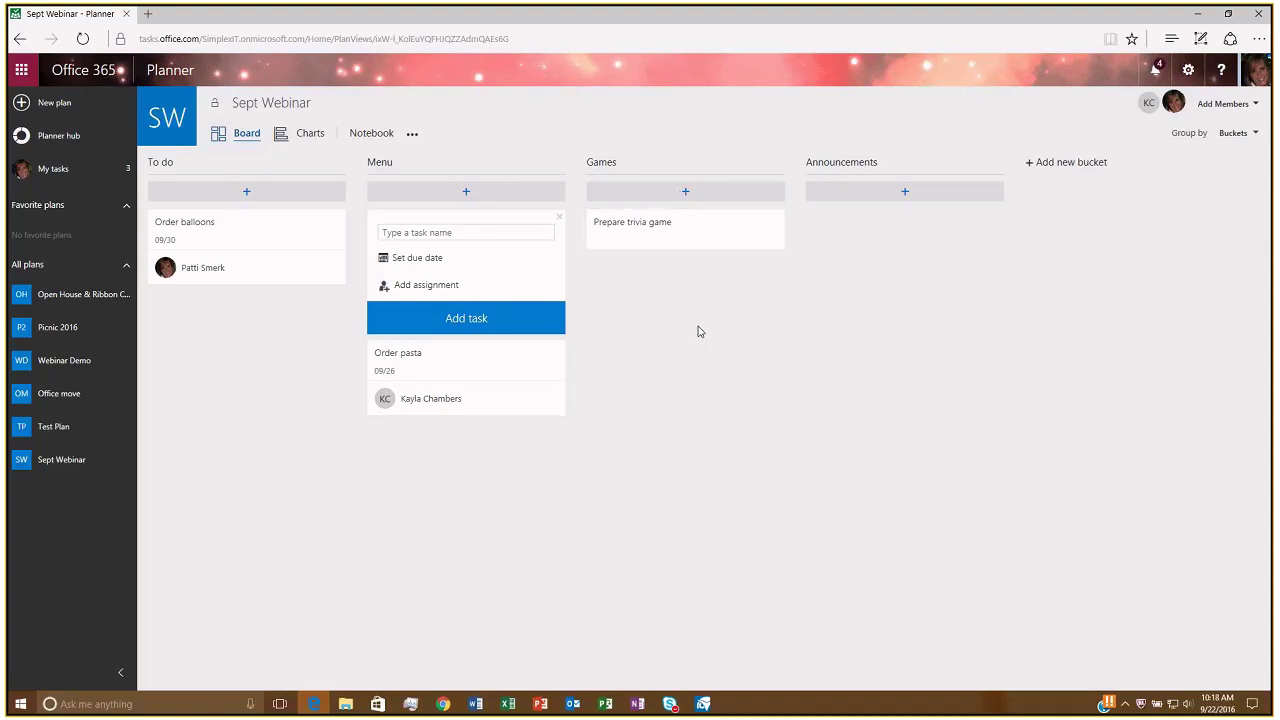
# Create three Announcements tasks: Social Media, Chamber newsletter and Postcards.
pyautogui.click(905, 193)
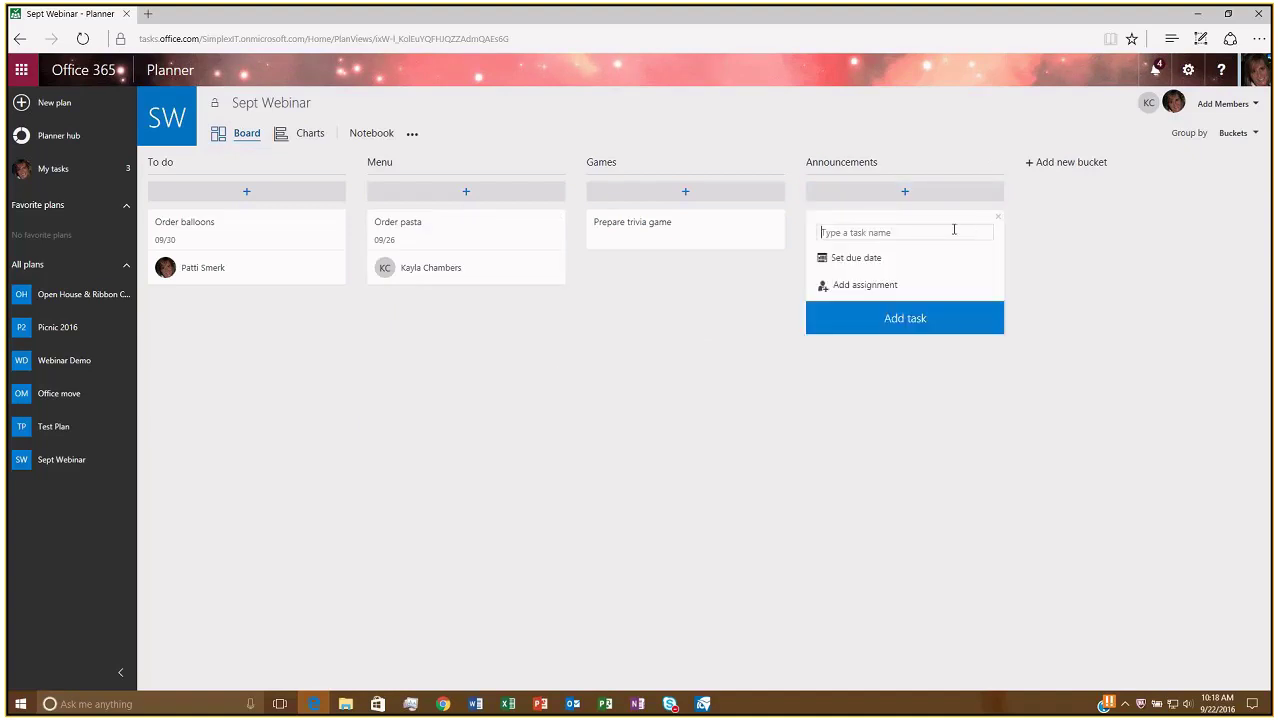
pyautogui.write('Social Media')
pyautogui.press('Return')
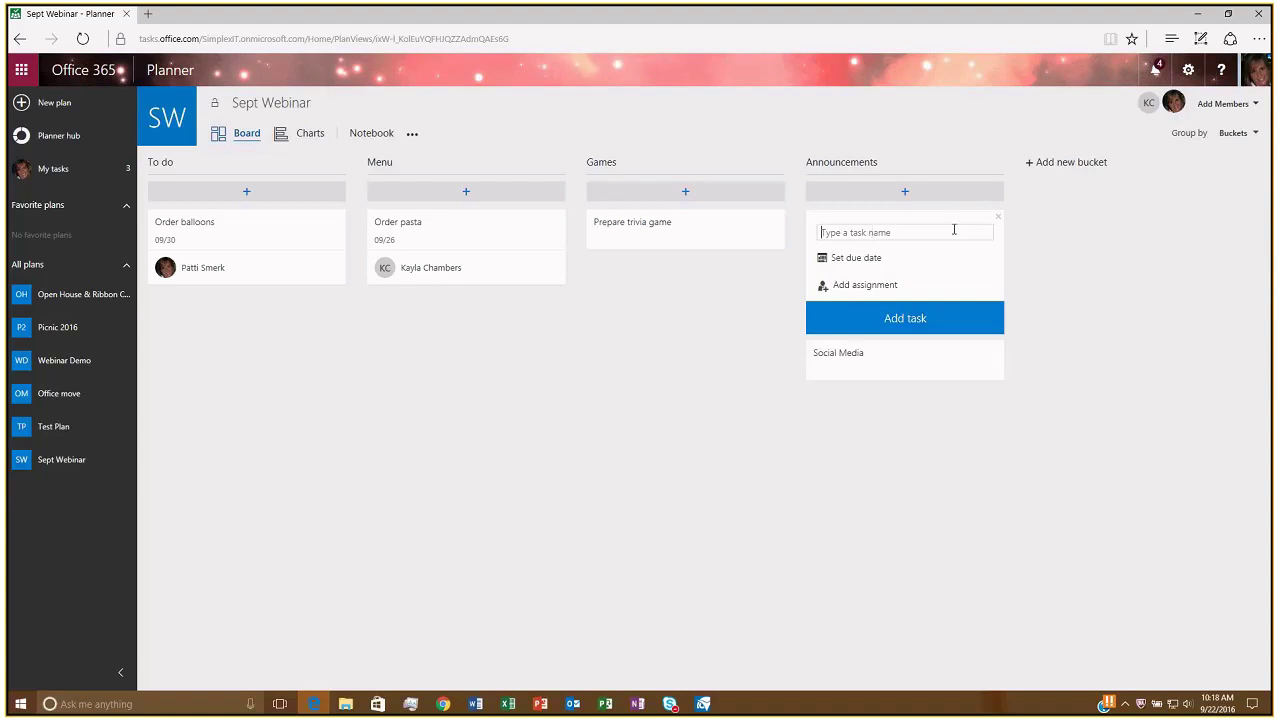
pyautogui.write('Change')
pyautogui.press('BackSpace')
pyautogui.press('BackSpace')
pyautogui.press('BackSpace')
pyautogui.write('mber newsletter')
pyautogui.press('Return')
pyautogui.write('Postcards')
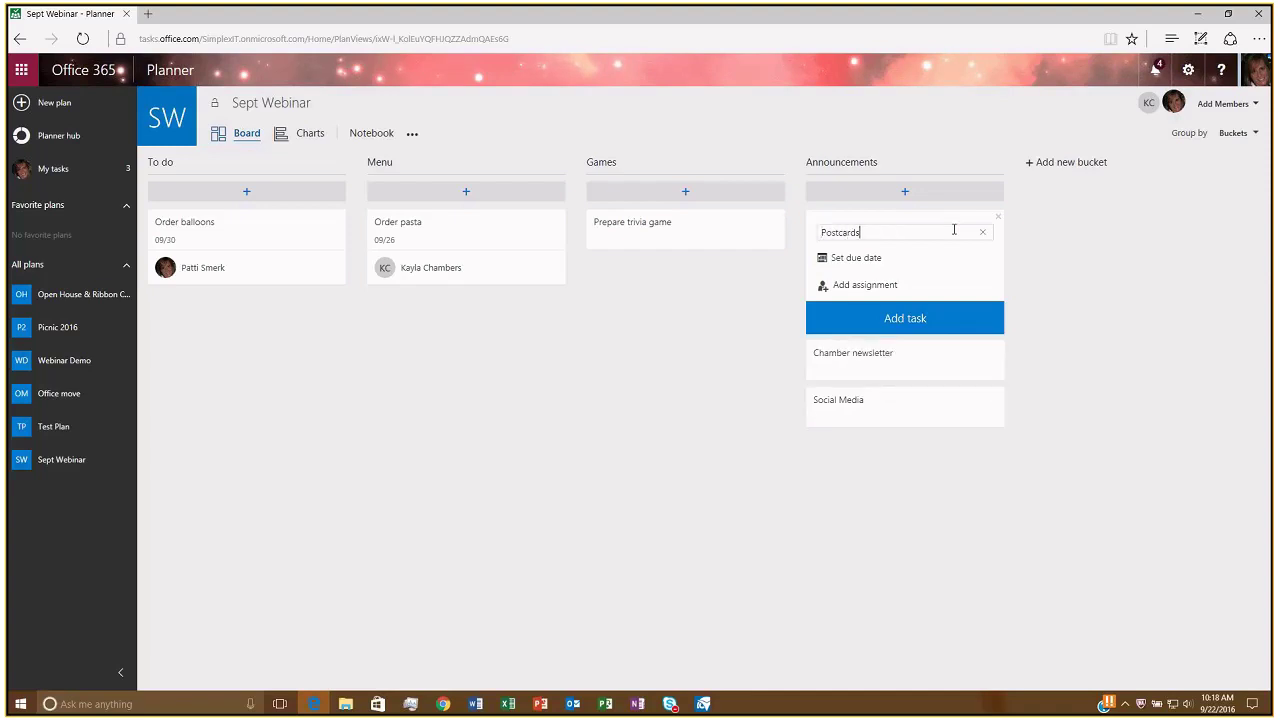
pyautogui.press('Return')
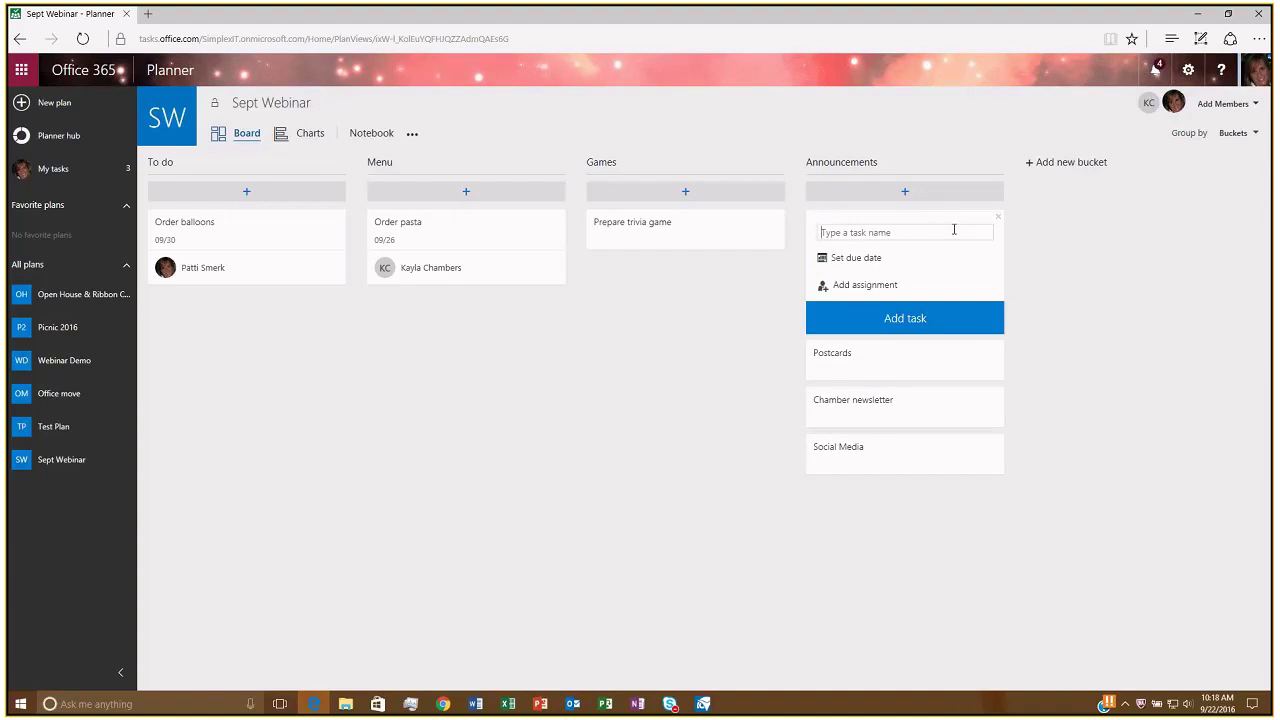
pyautogui.moveTo(849, 368)
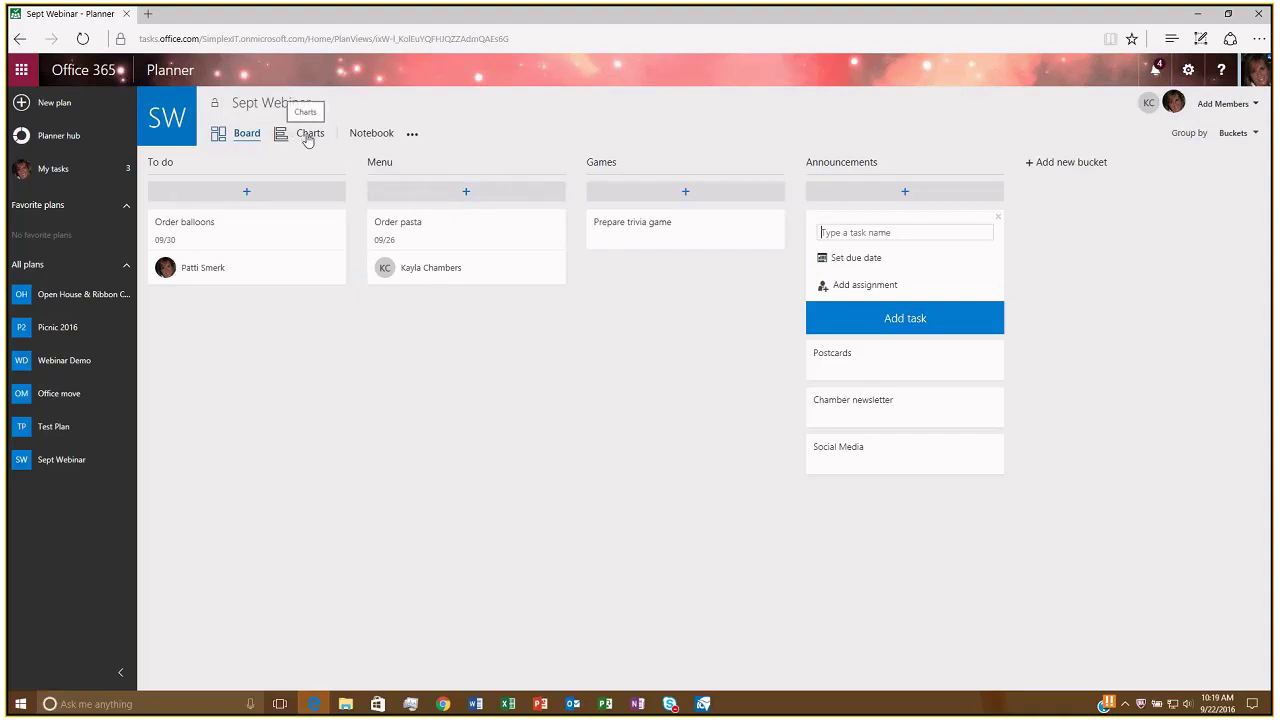
# View the Sept Webinar Charts page: 6 tasks left, all not started, four unassigned.
pyautogui.click(308, 139)
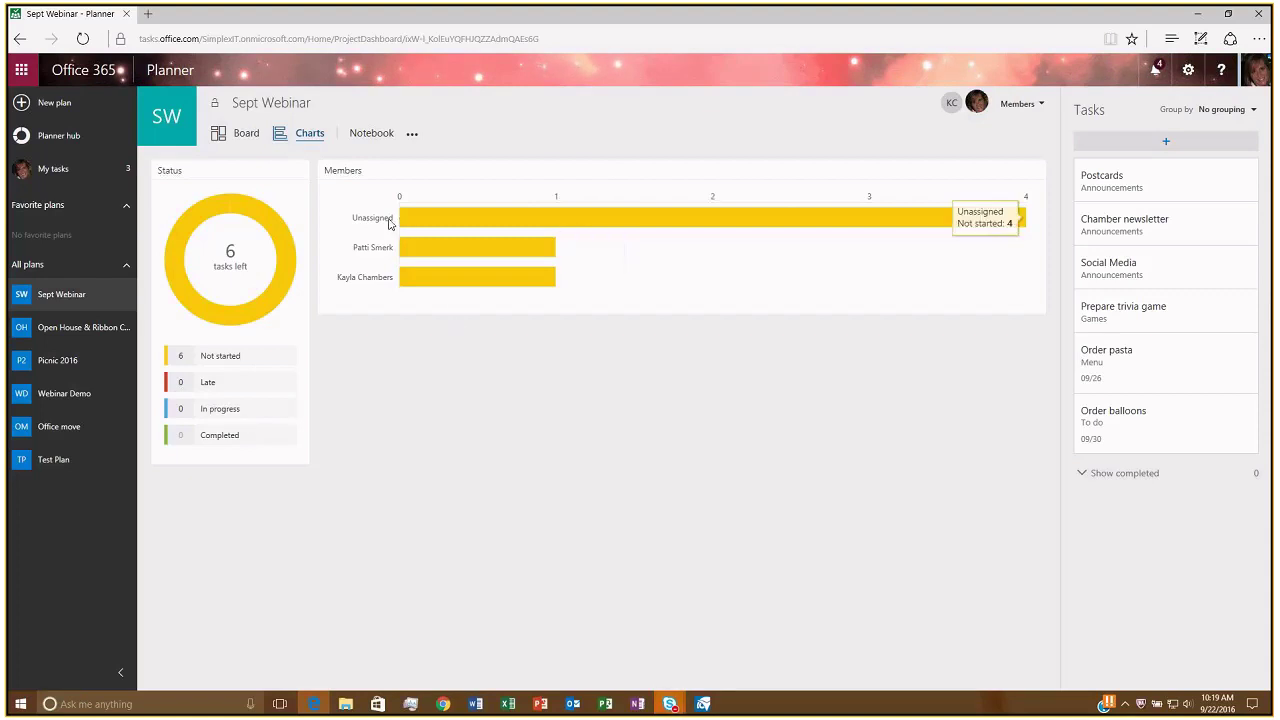
pyautogui.moveTo(515, 224)
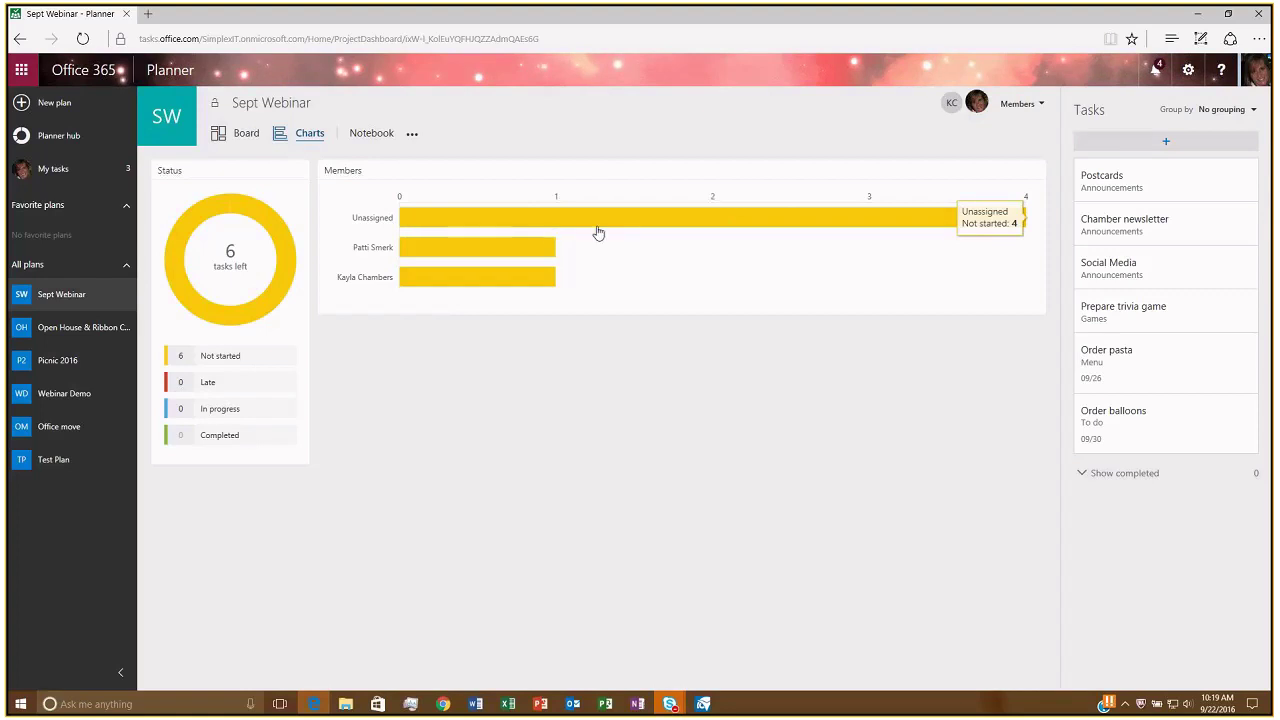
pyautogui.moveTo(424, 259)
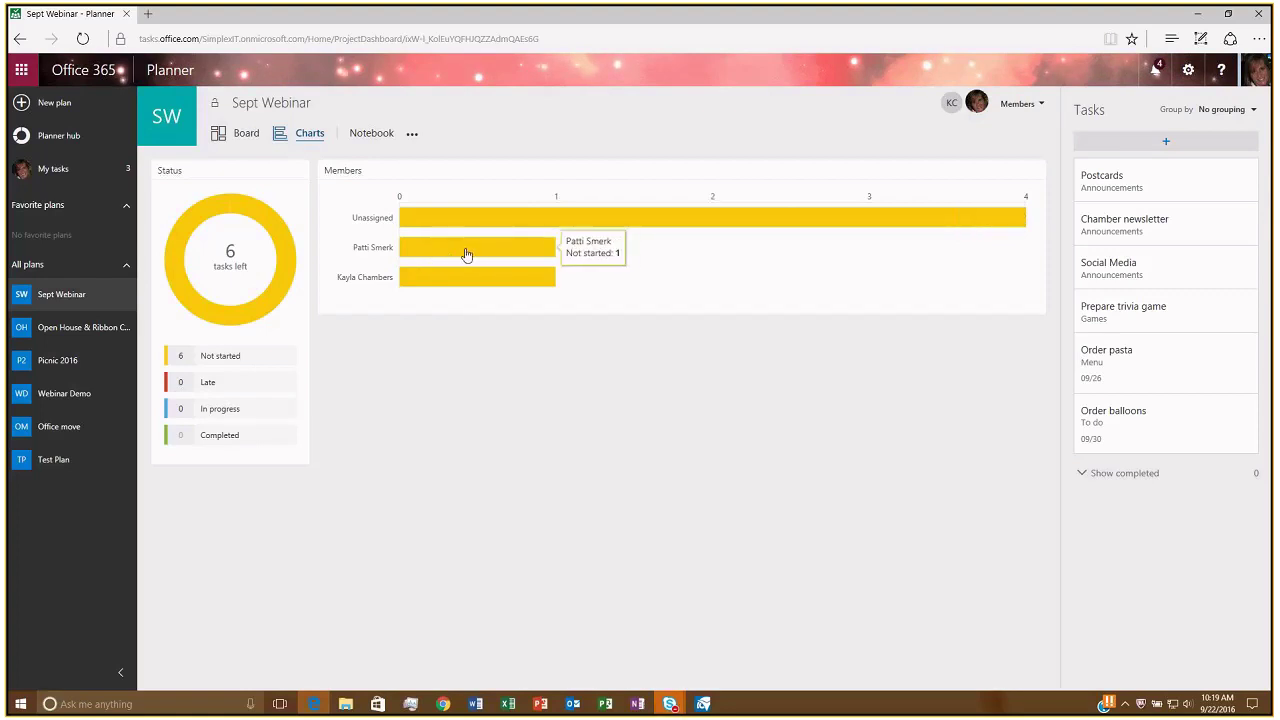
pyautogui.moveTo(462, 276)
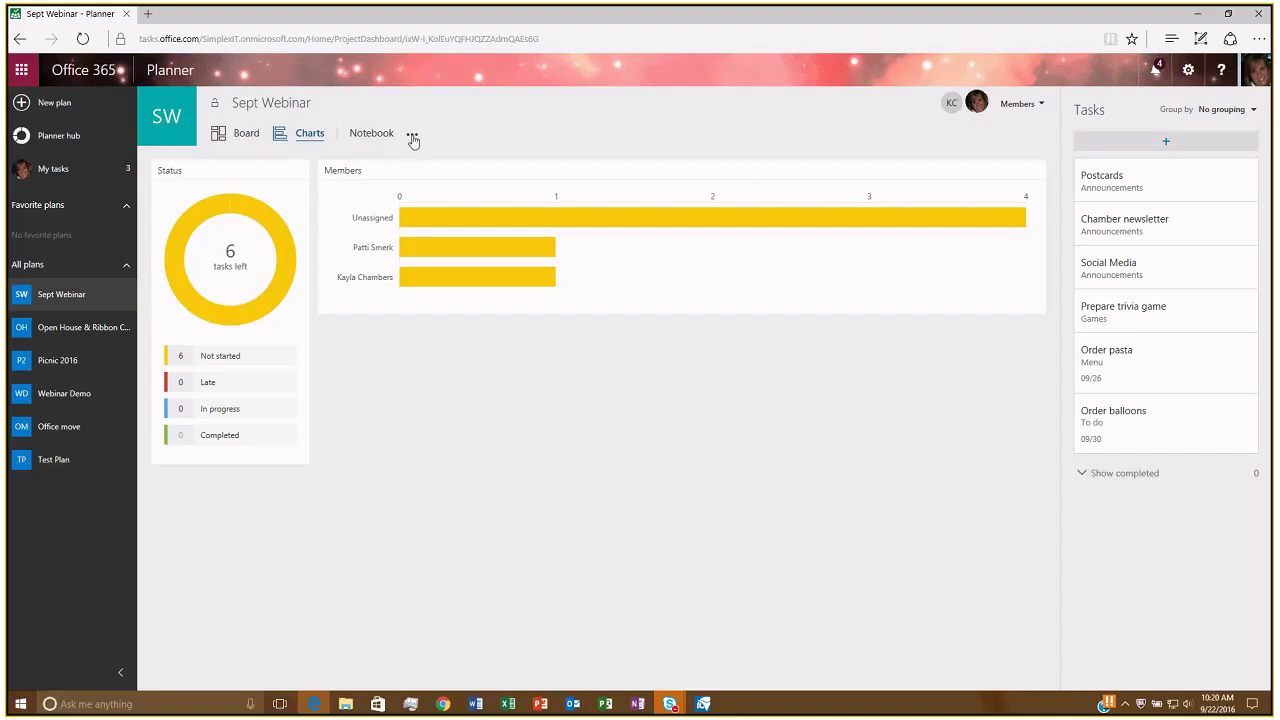
# Open the Sept Webinar Notebook in a new tab from the plan's extra options menu.
pyautogui.click(412, 136)
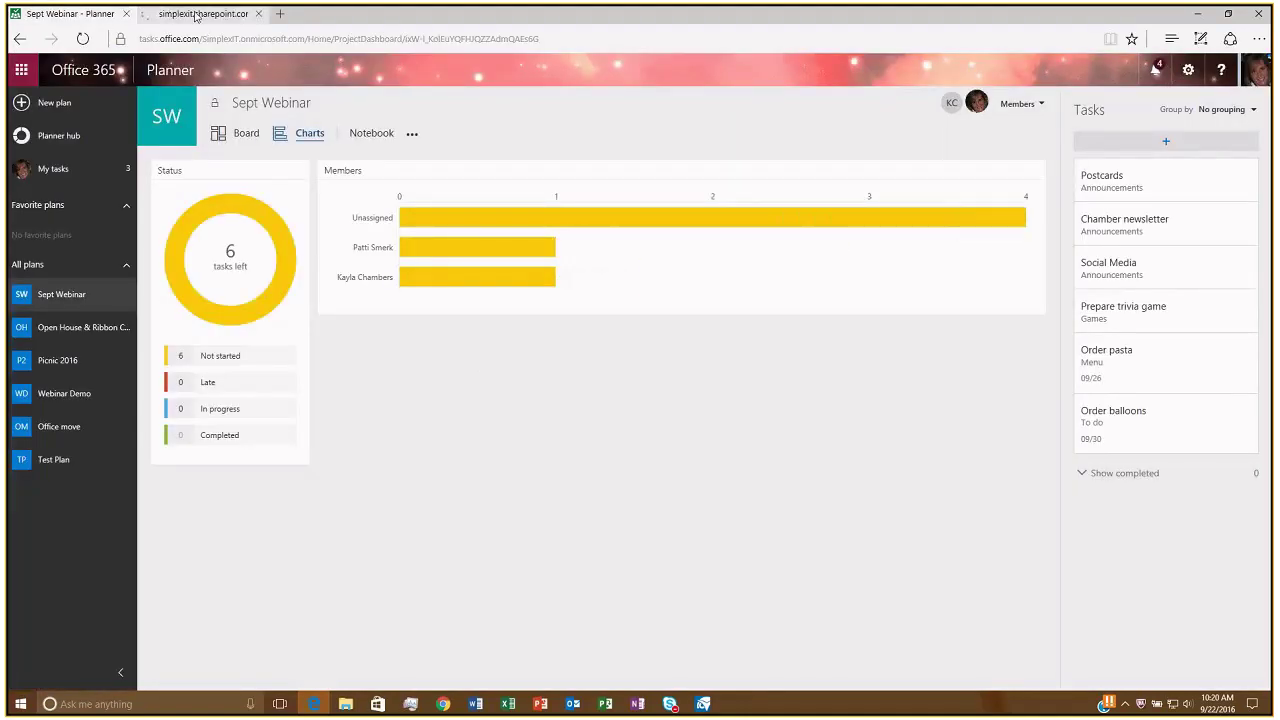
pyautogui.moveTo(197, 16)
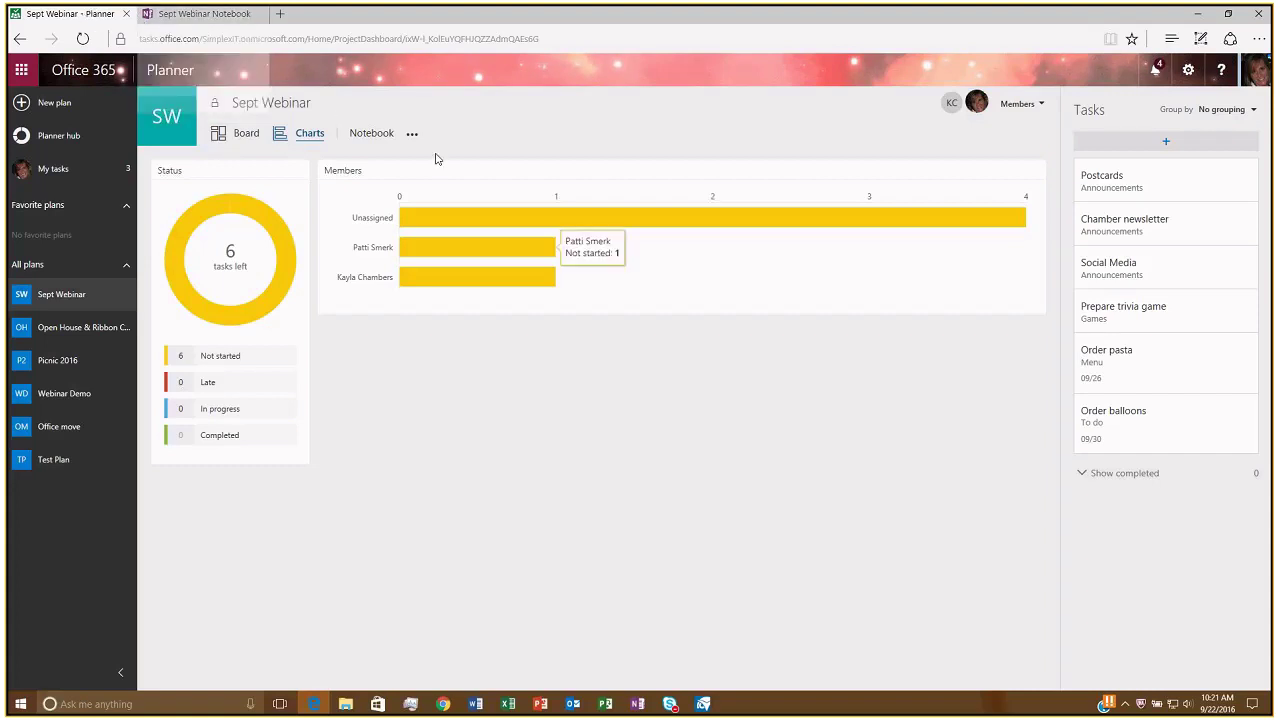
pyautogui.click(198, 14)
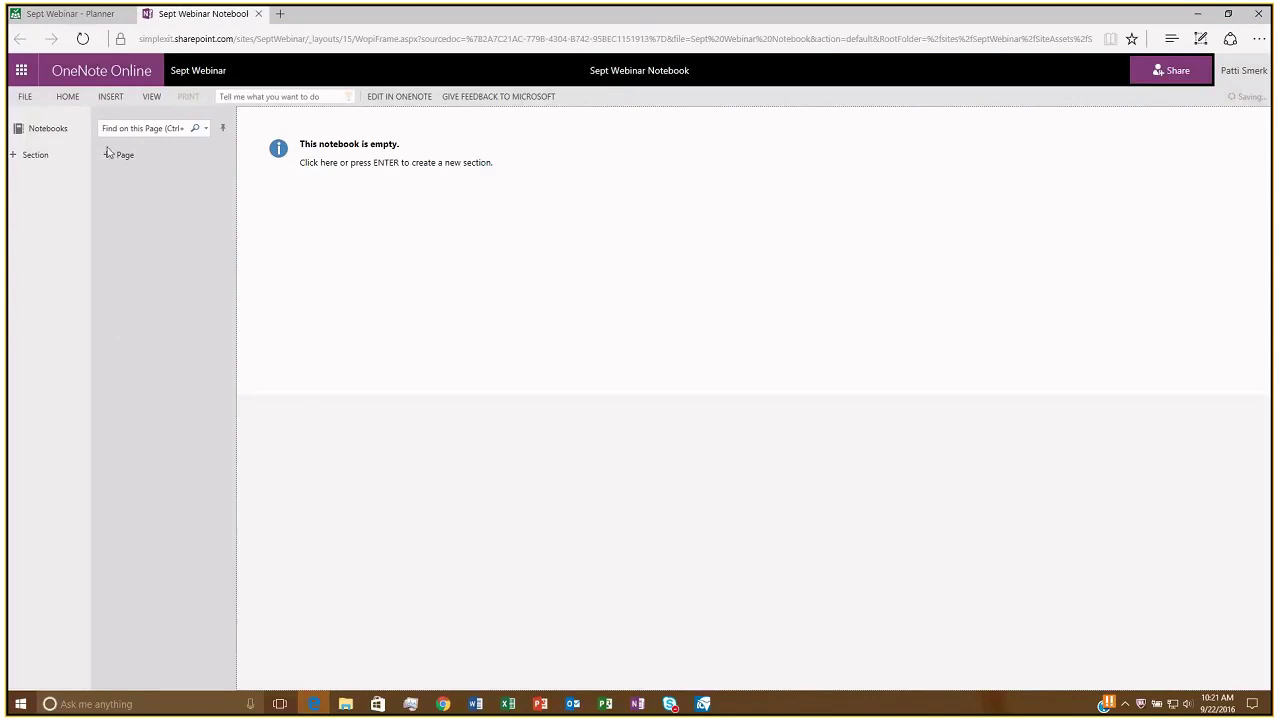
pyautogui.click(92, 14)
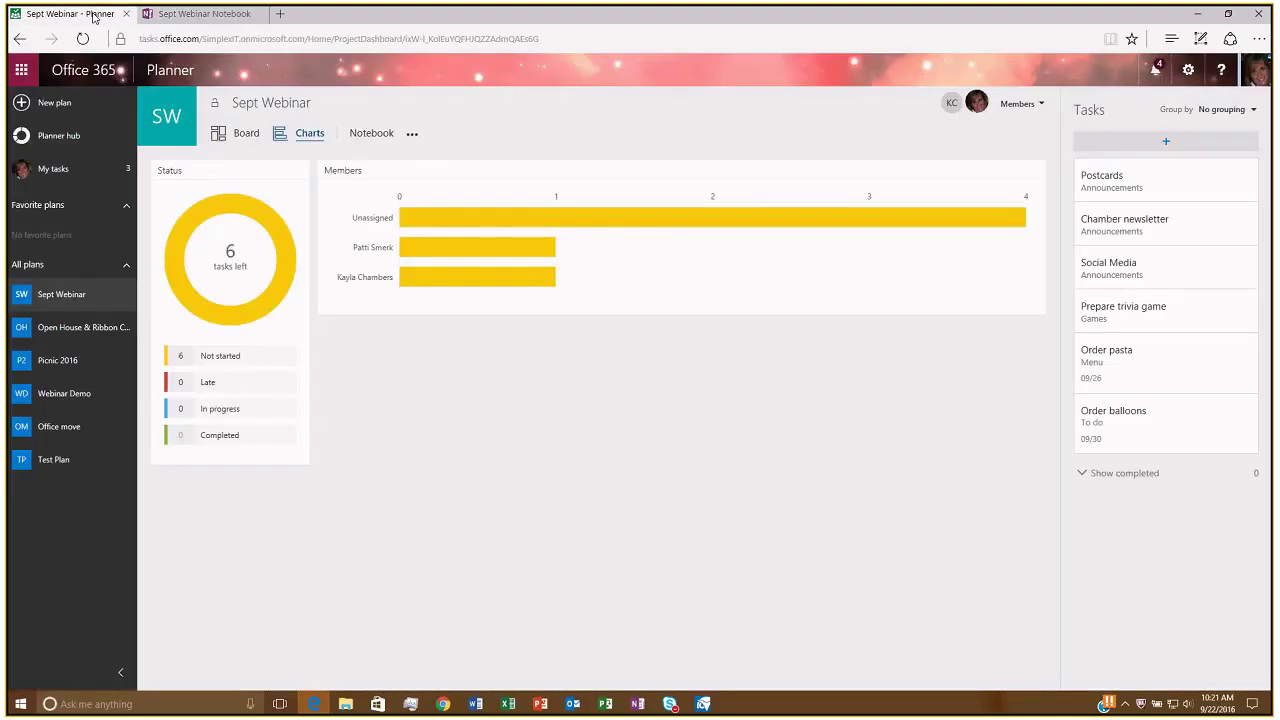
# Open the plan's group calendar in a new tab and review the Members list.
pyautogui.click(412, 138)
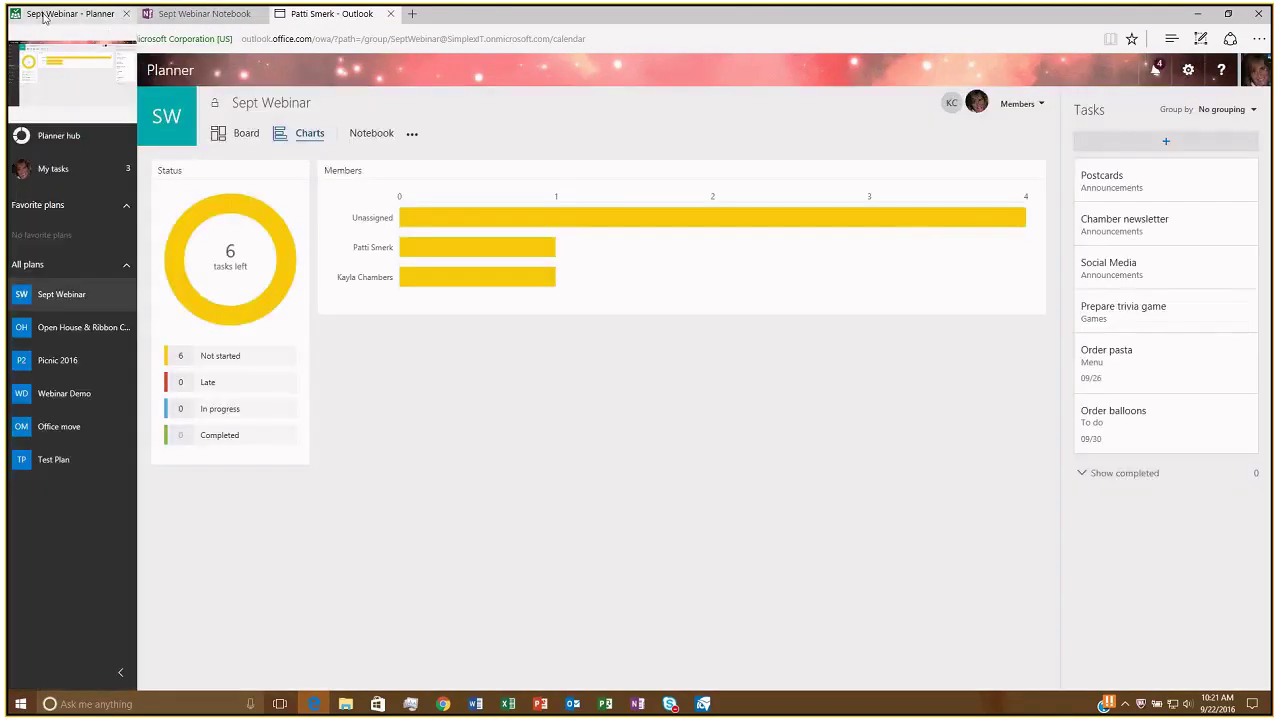
pyautogui.click(1036, 108)
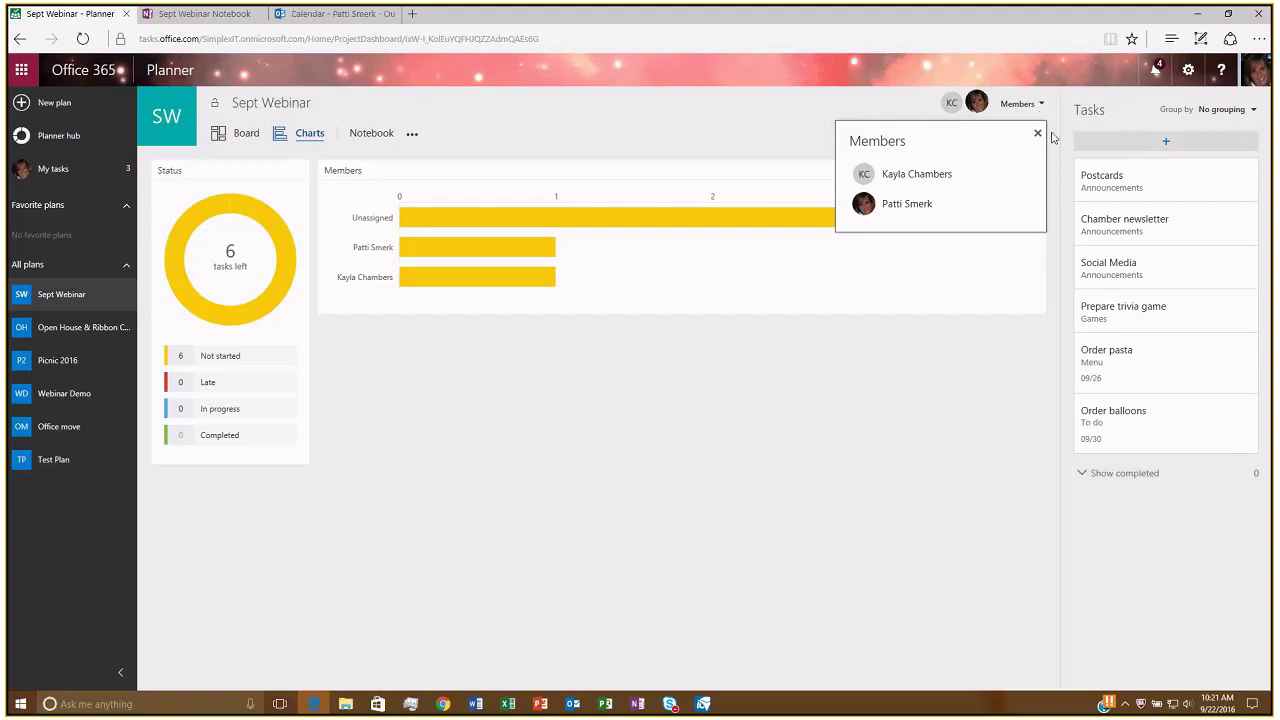
pyautogui.click(1148, 123)
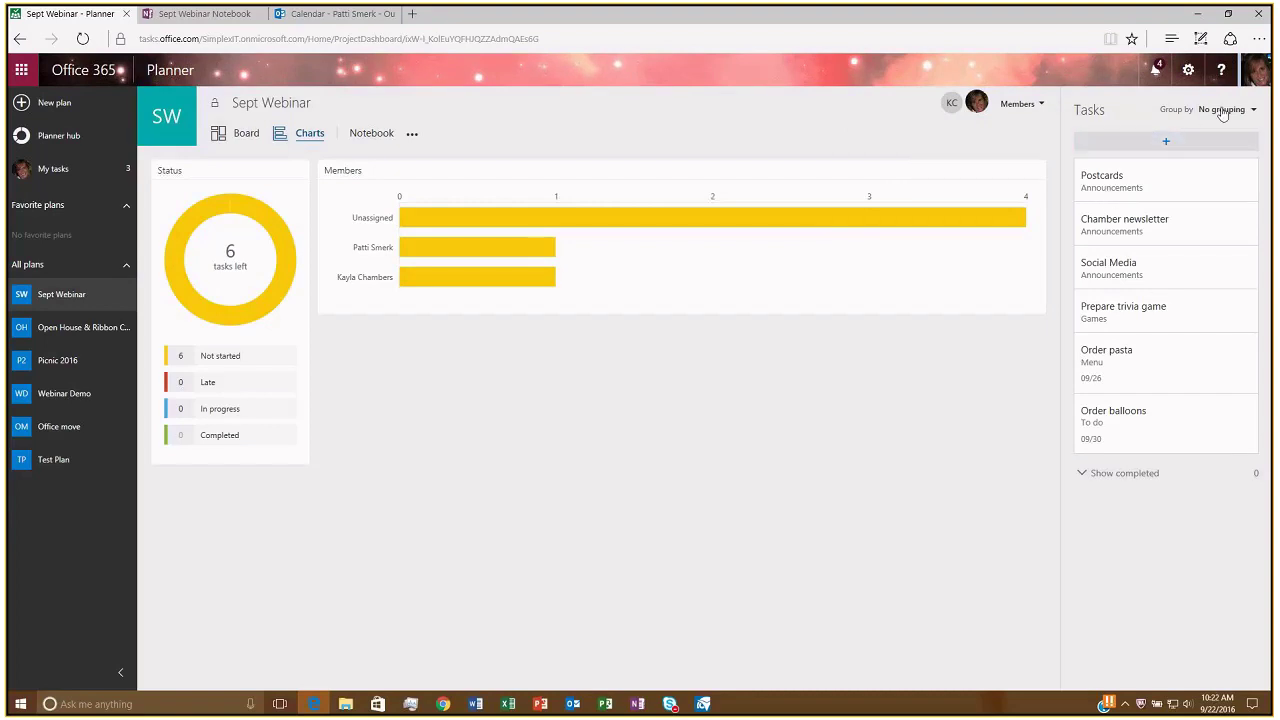
# Group the Charts task list by Buckets: To do, Menu, Games and Announcements.
pyautogui.click(1218, 110)
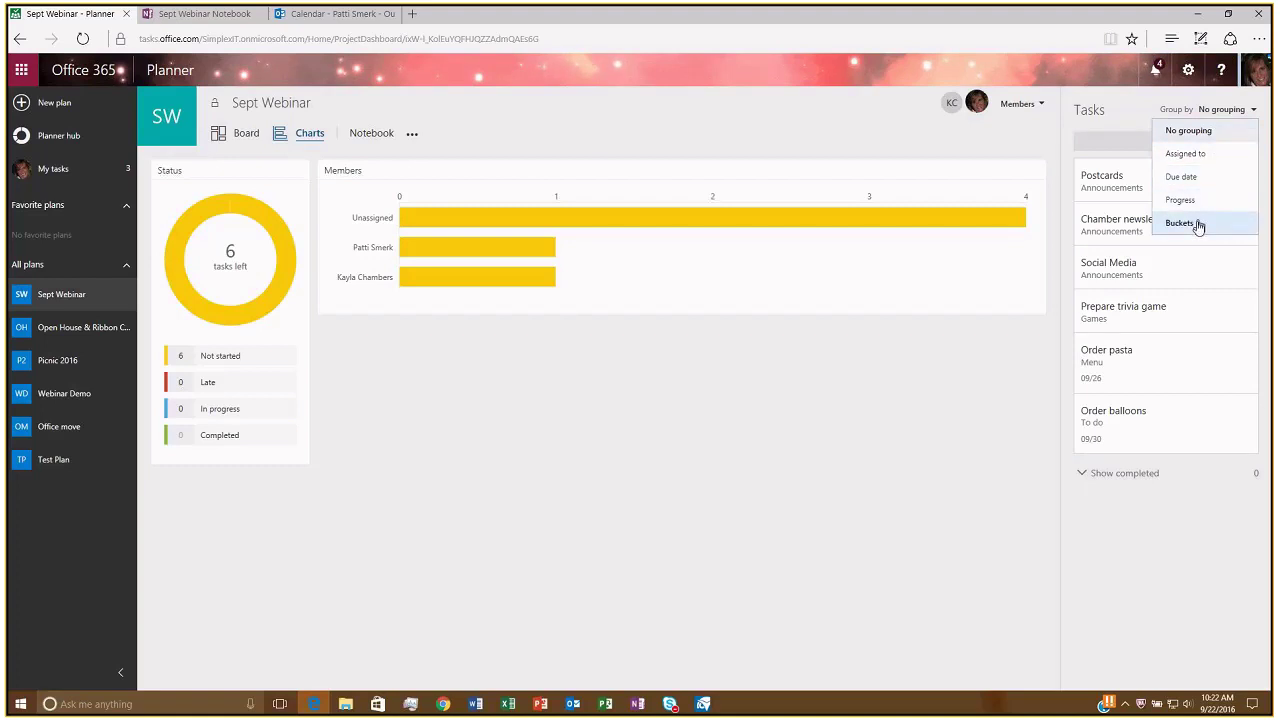
pyautogui.click(1198, 224)
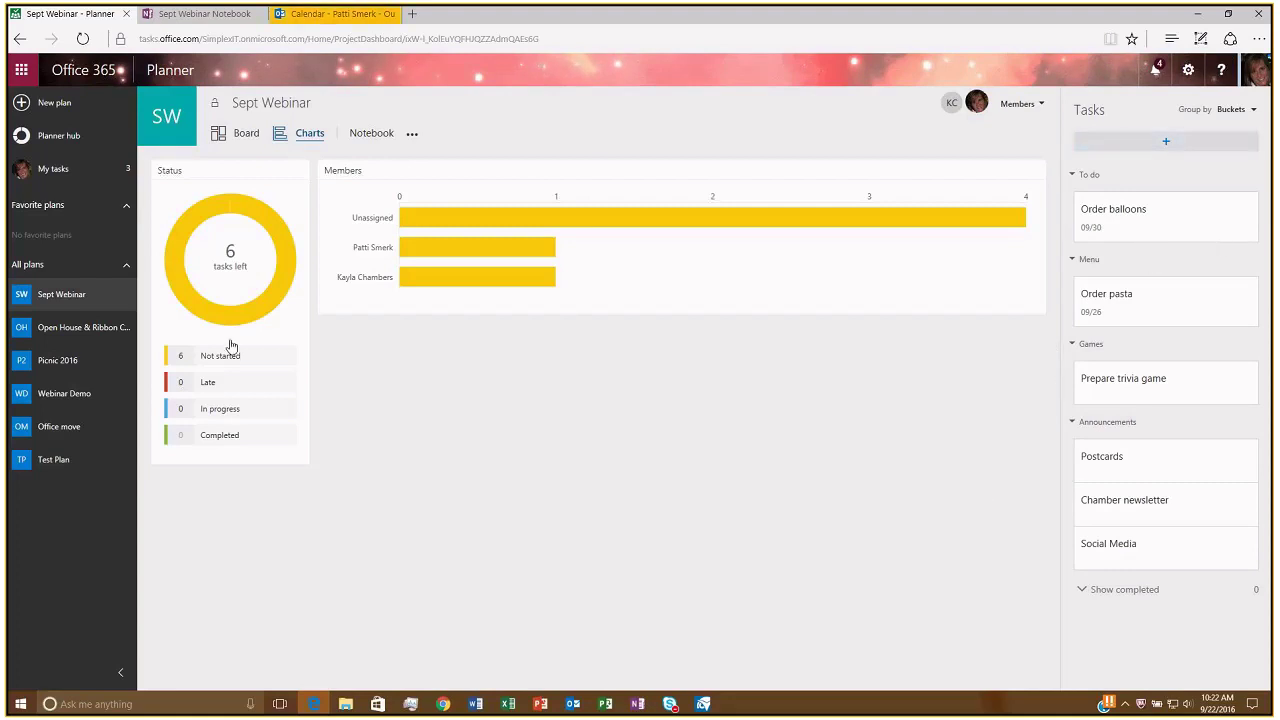
pyautogui.moveTo(434, 277)
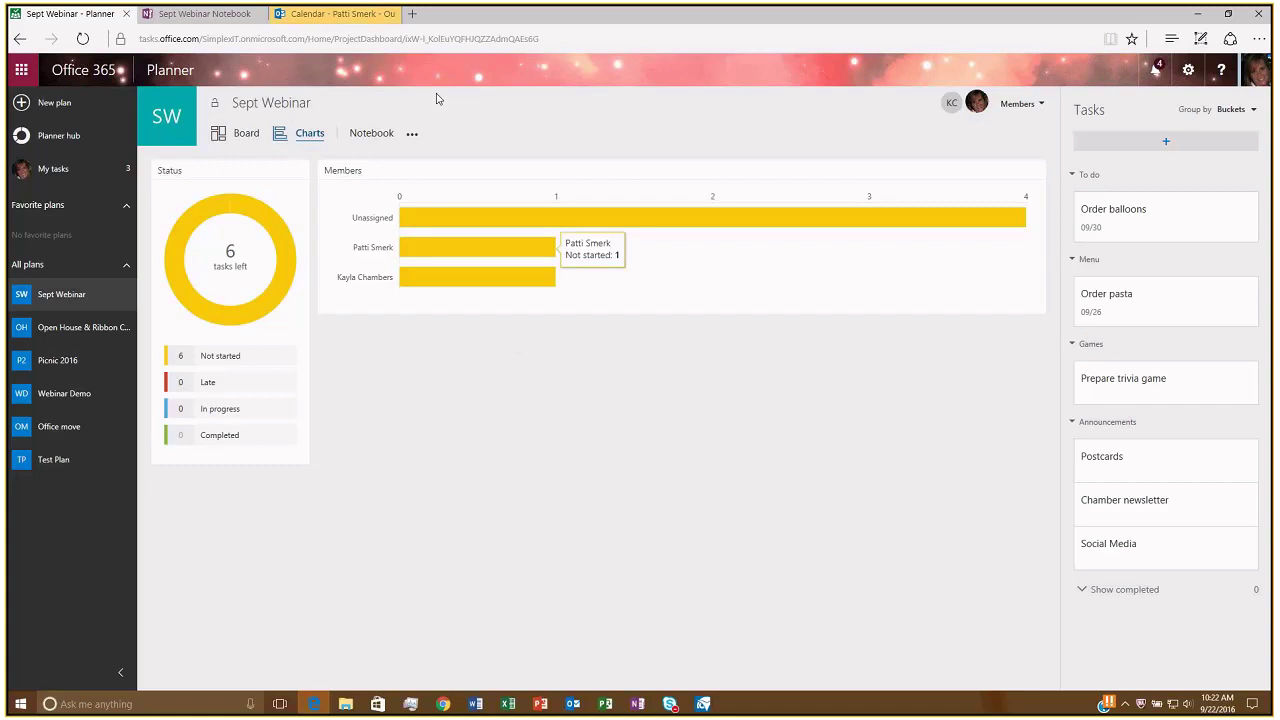
pyautogui.click(365, 18)
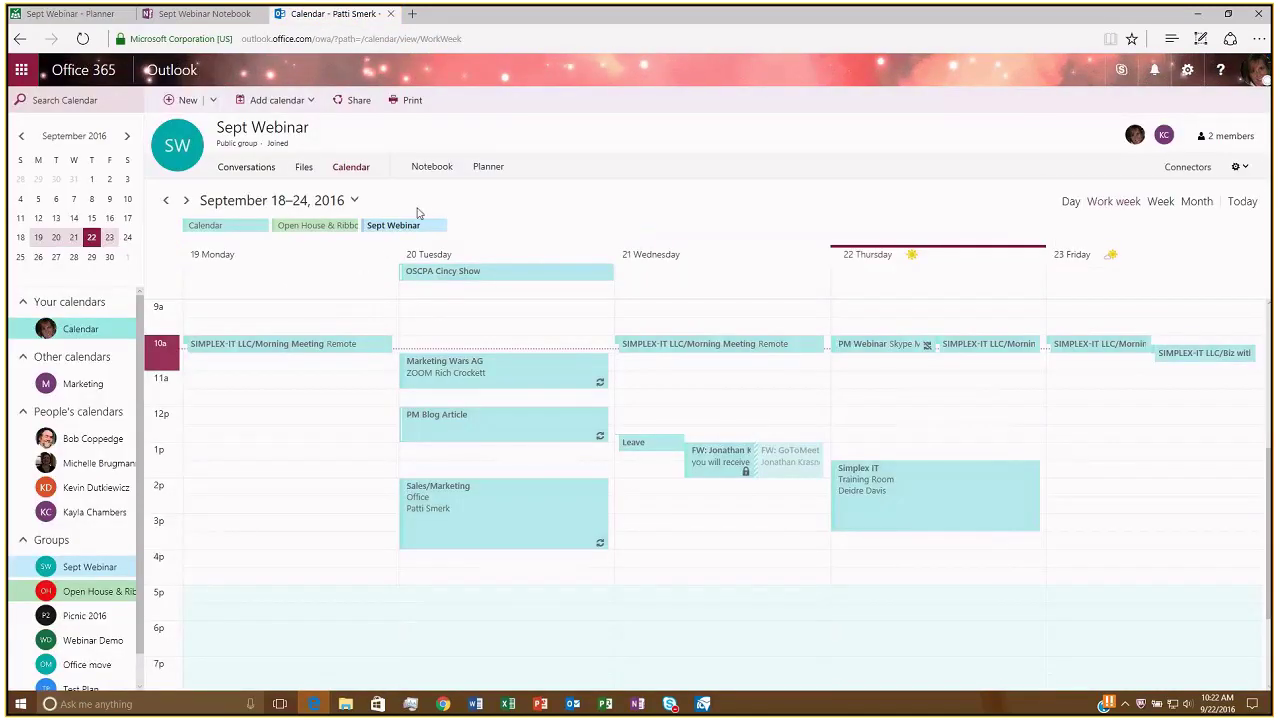
pyautogui.click(101, 20)
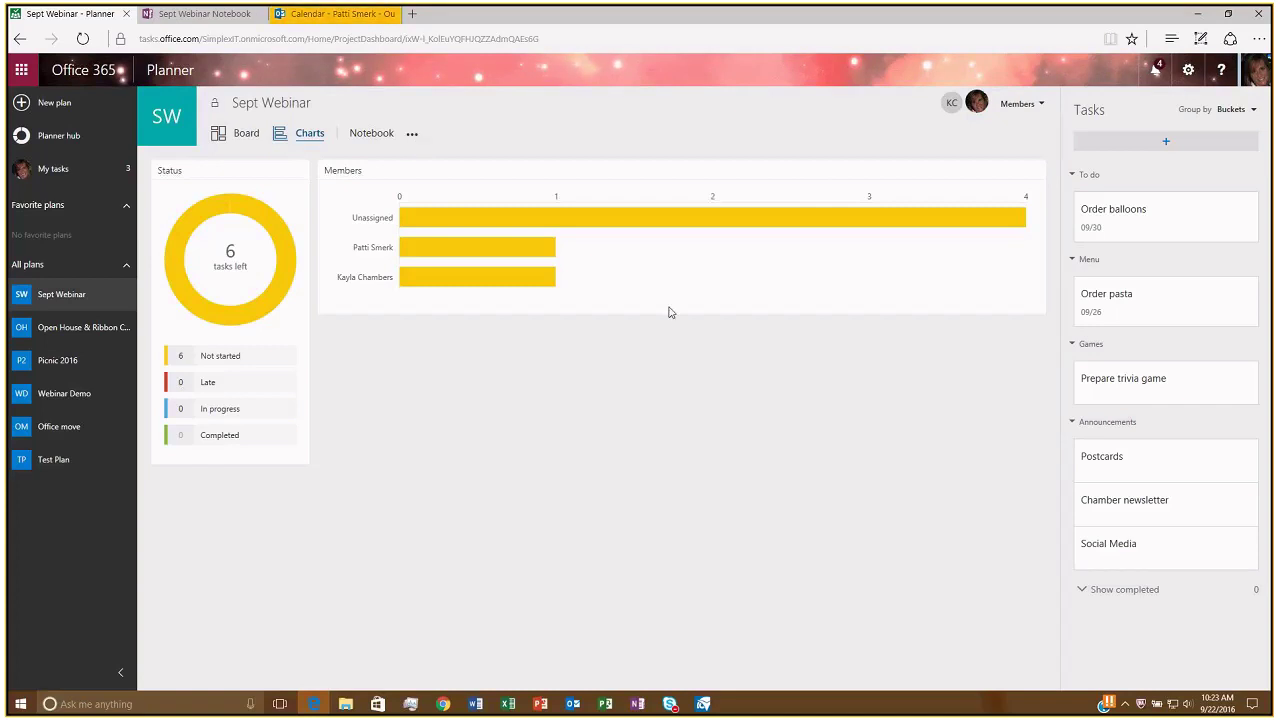
# Reassign Order balloons to a colleague found by name search, then close its details.
pyautogui.click(1131, 216)
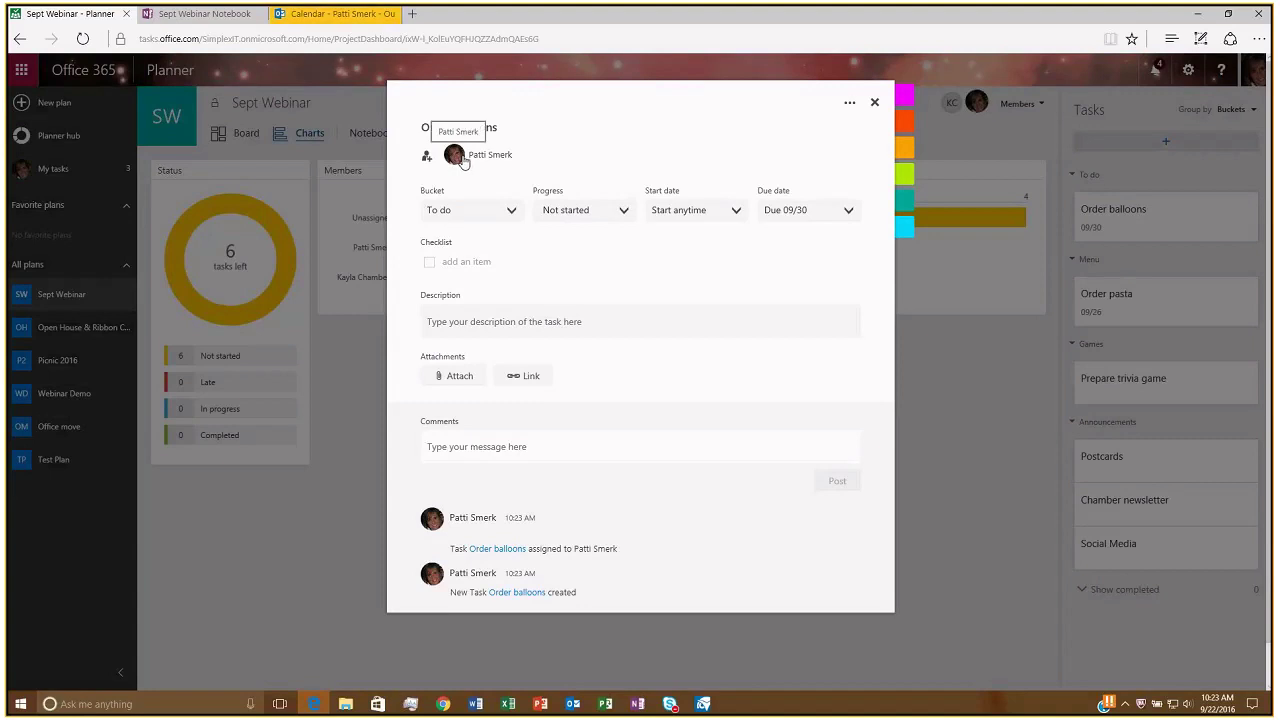
pyautogui.click(427, 160)
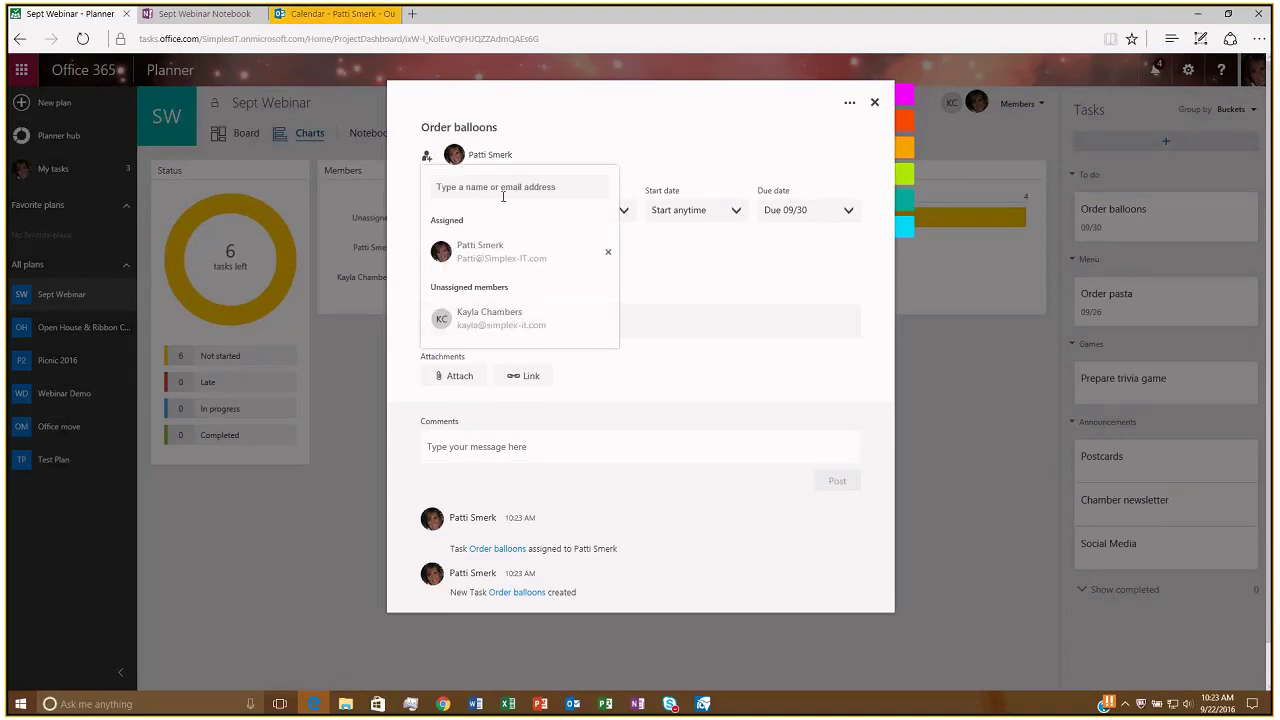
pyautogui.write('bob')
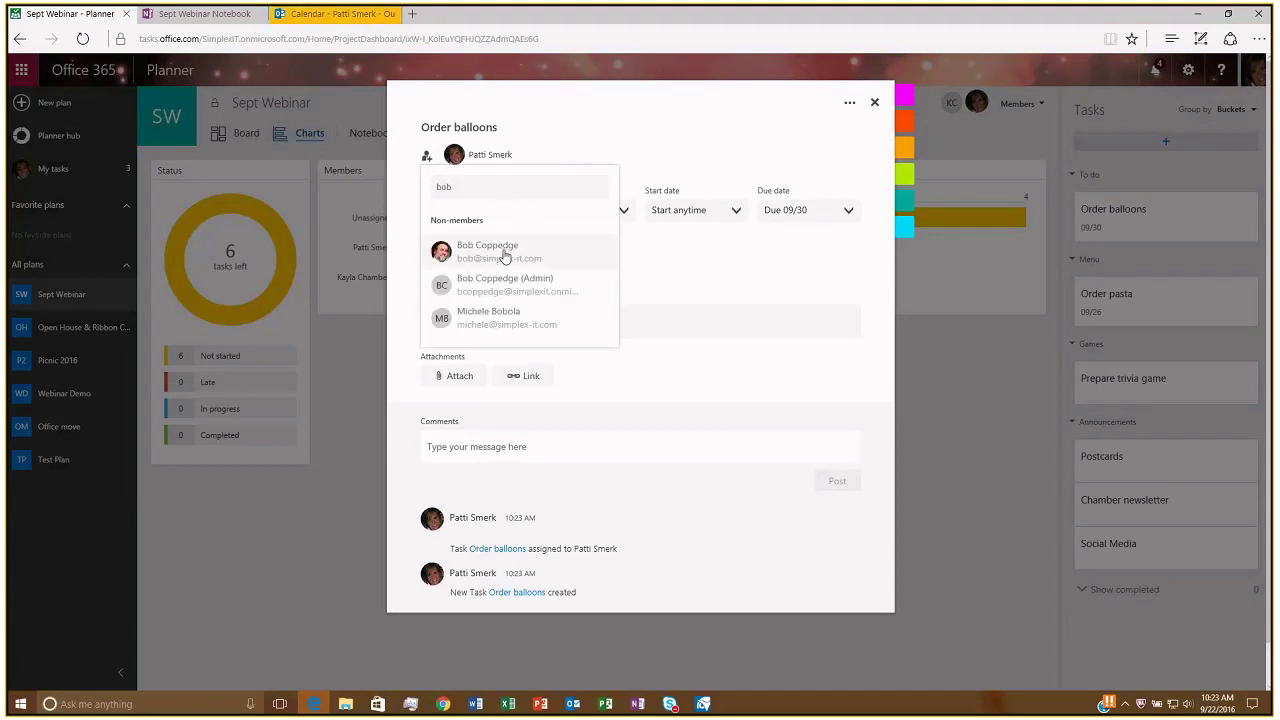
pyautogui.click(505, 257)
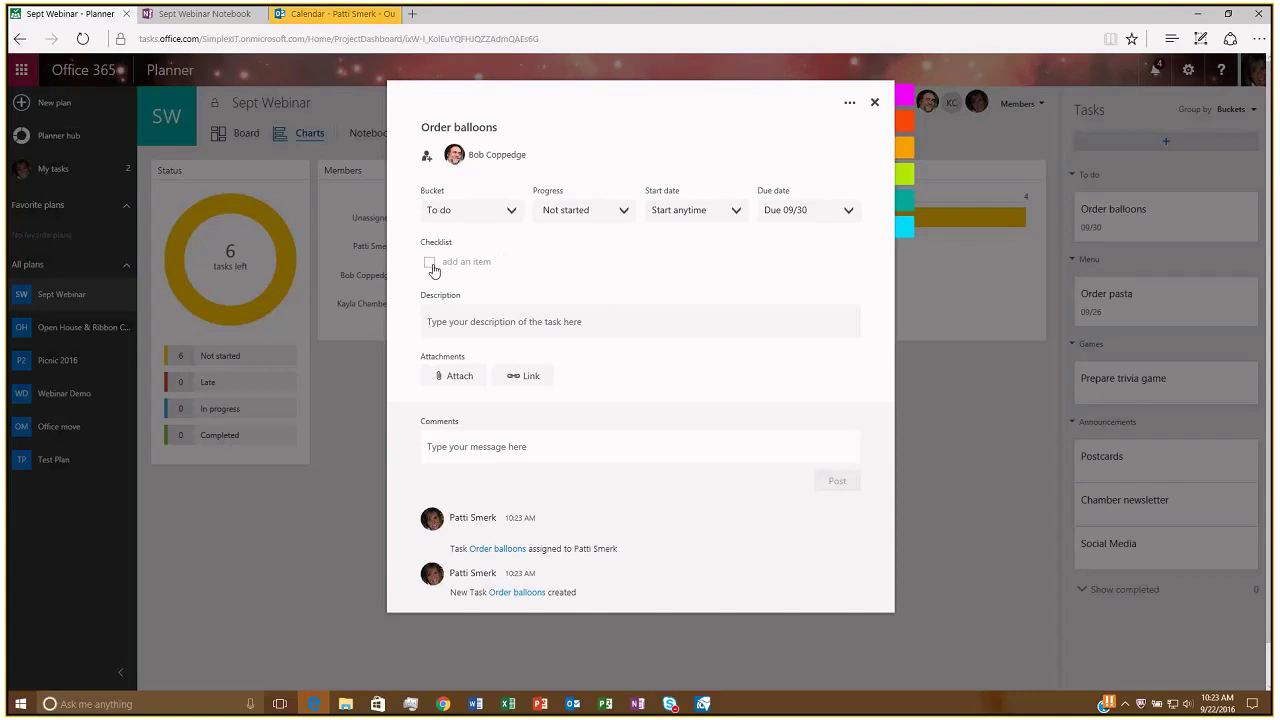
pyautogui.click(875, 105)
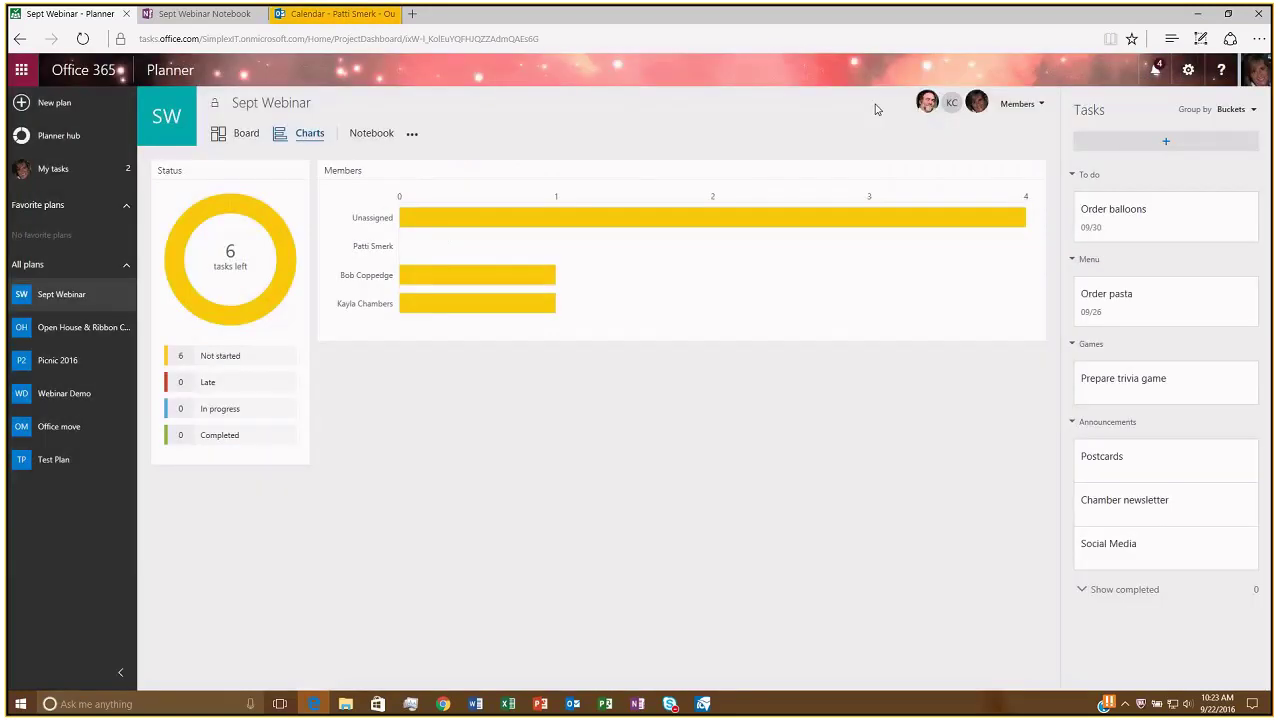
# Set the Order pasta task's progress to In progress.
pyautogui.click(1110, 294)
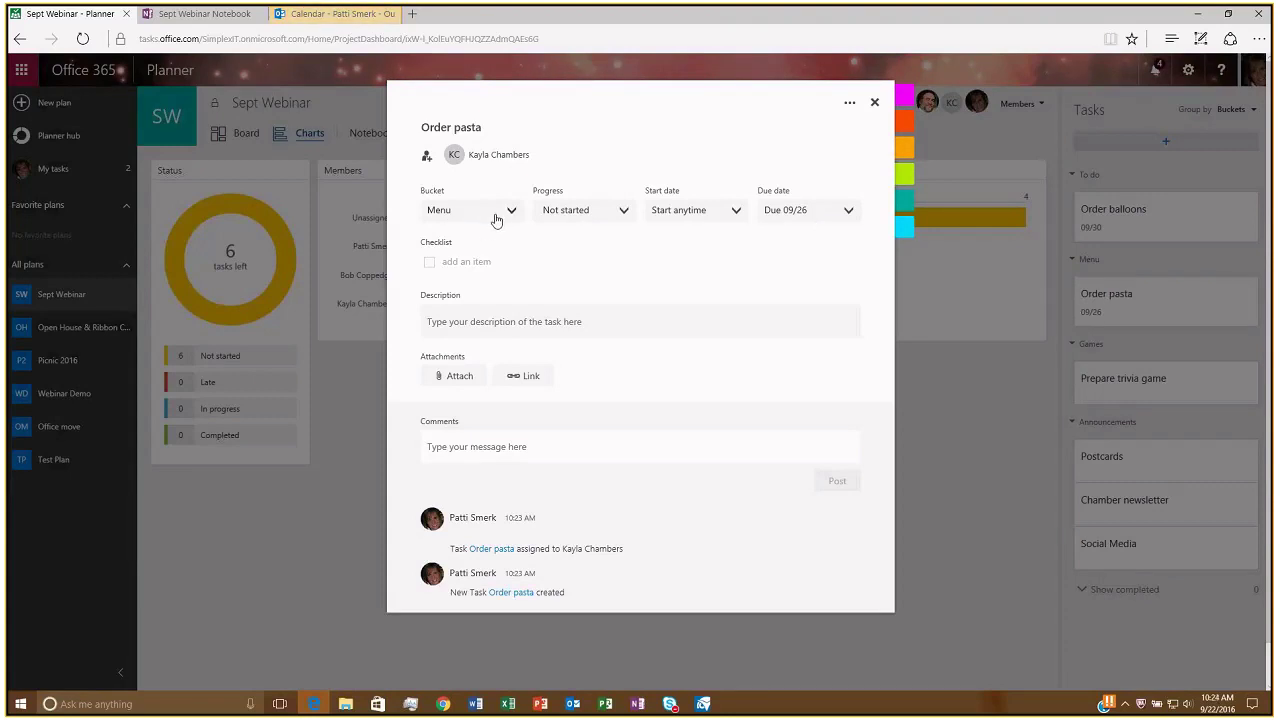
pyautogui.click(616, 212)
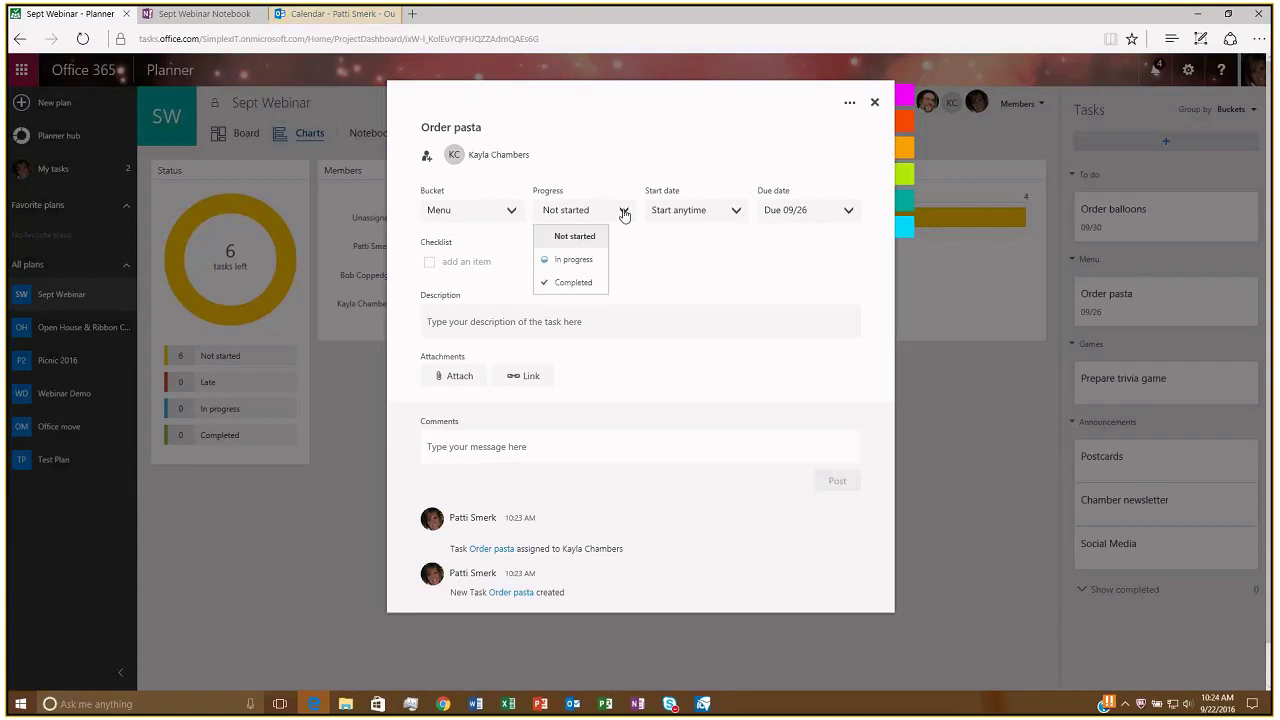
pyautogui.click(580, 260)
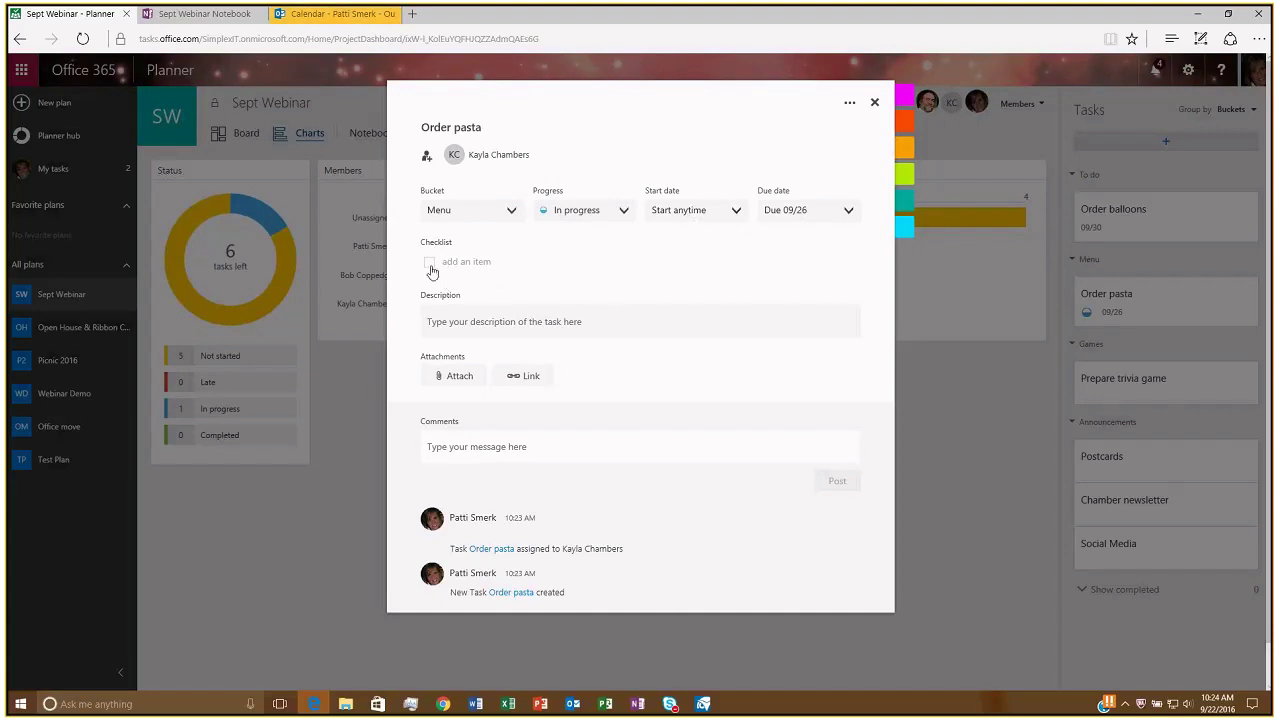
pyautogui.click(485, 262)
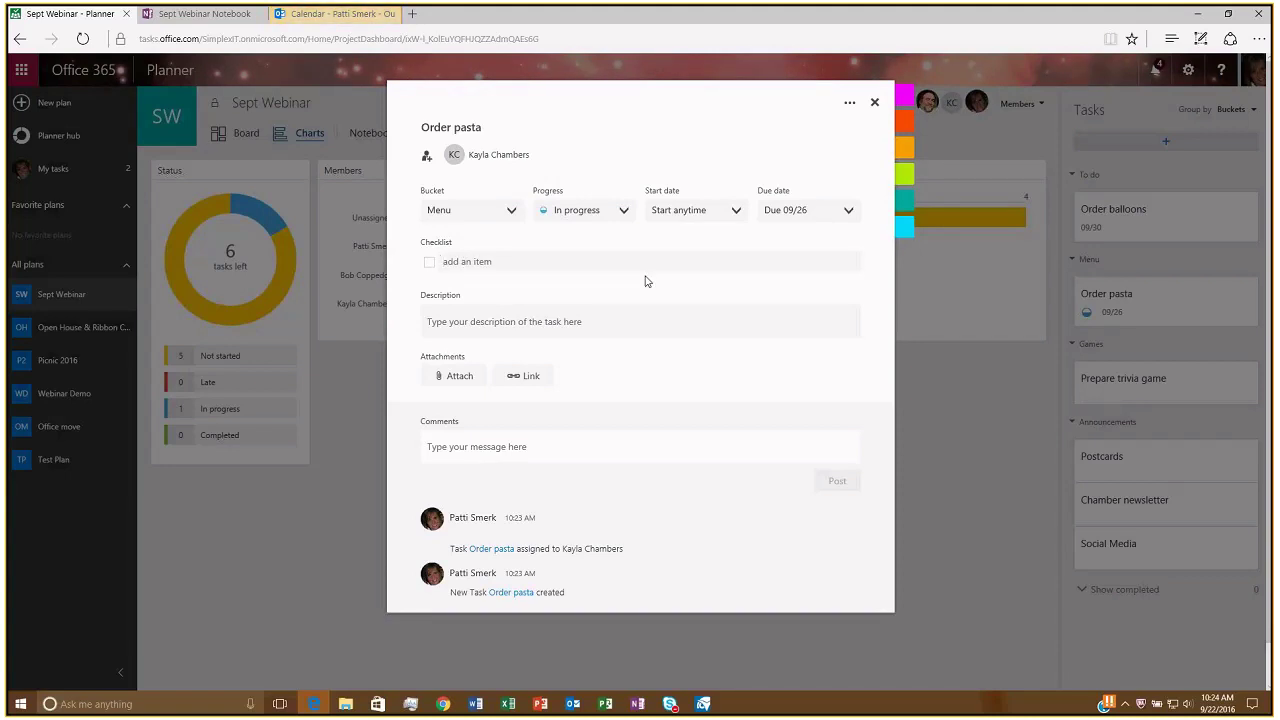
# Add checklist items Pasta, Salad and Garlic Bread, ticking off Pasta and Salad.
pyautogui.write('Pasta')
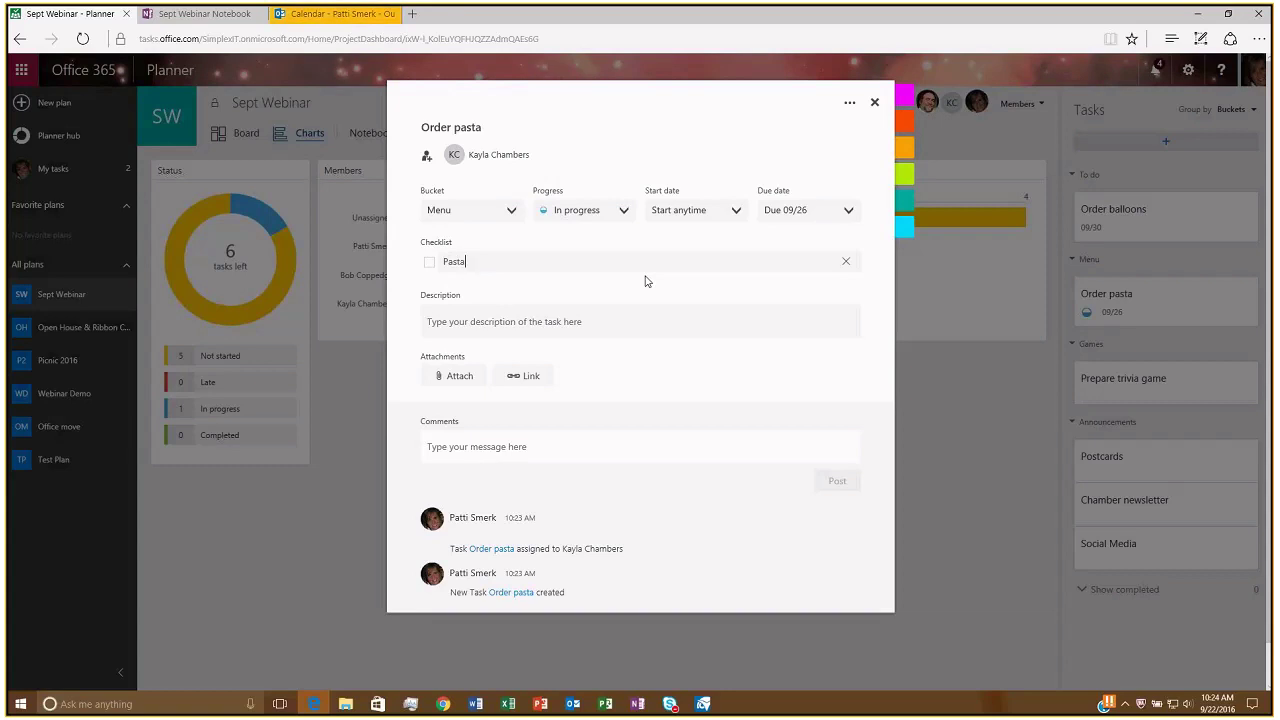
pyautogui.press('Return')
pyautogui.write('Salad')
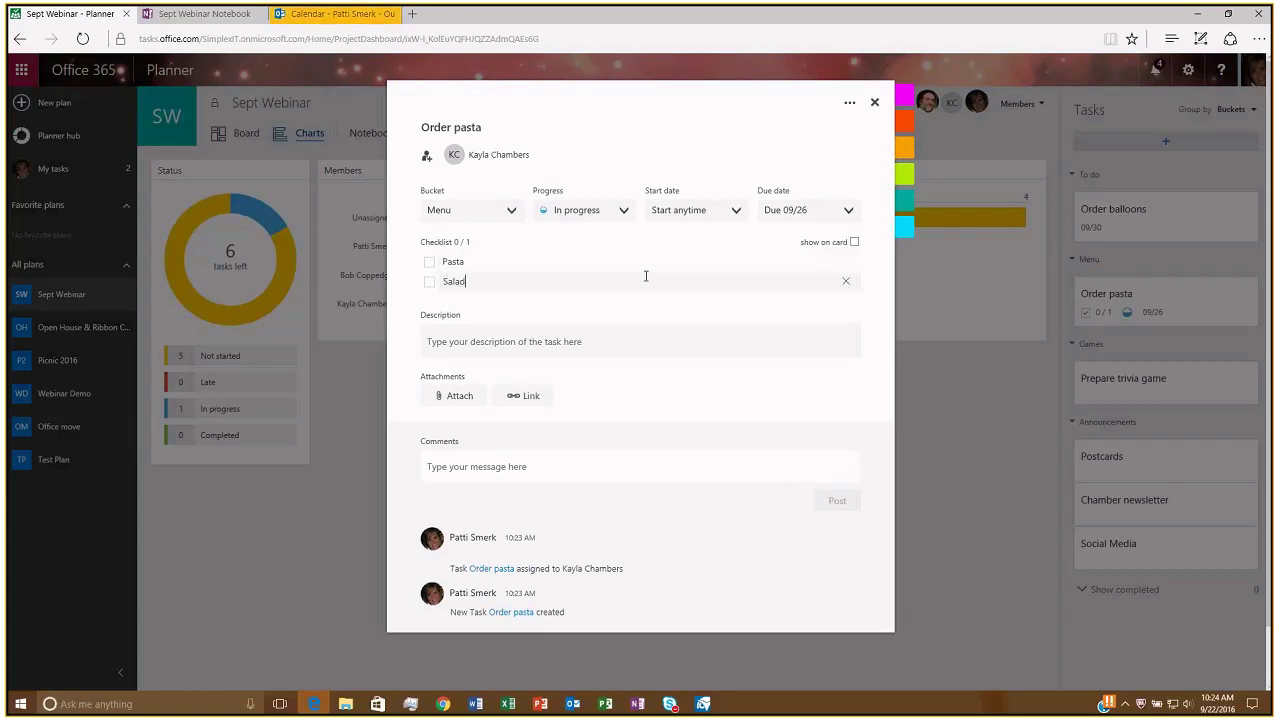
pyautogui.press('Return')
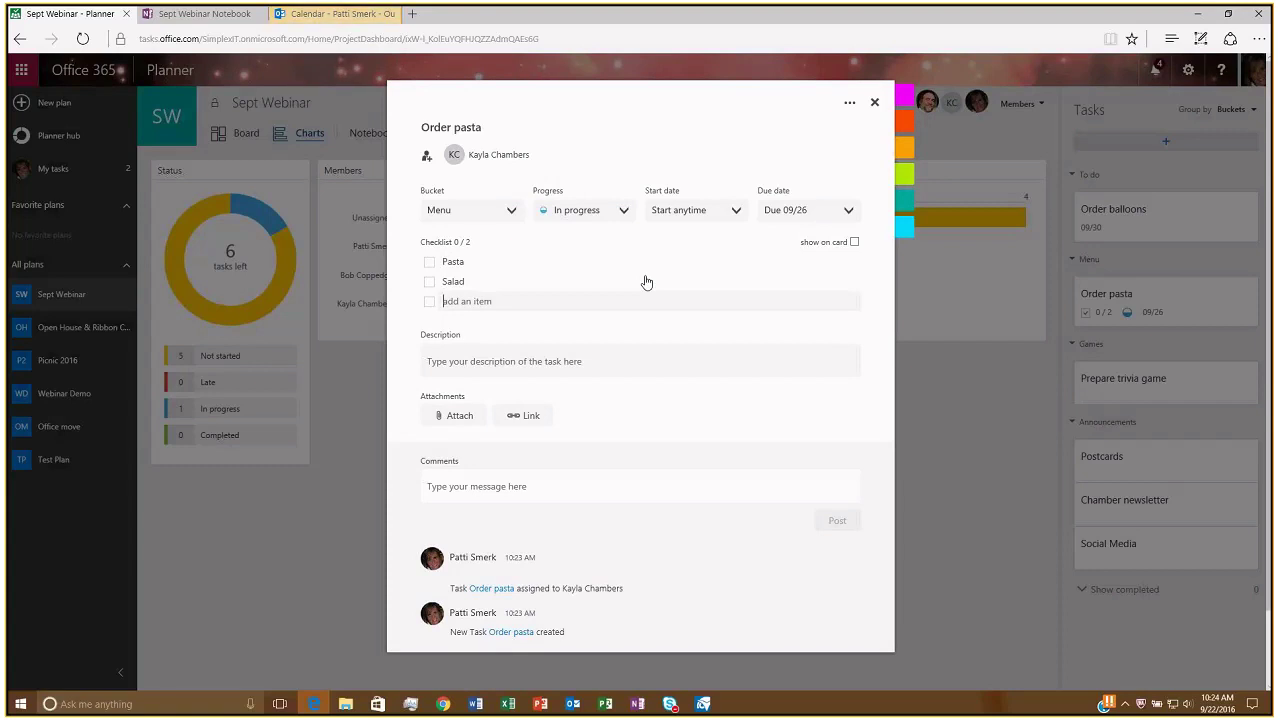
pyautogui.write('Gr')
pyautogui.write('arlic')
pyautogui.write(' Bread')
pyautogui.press('Return')
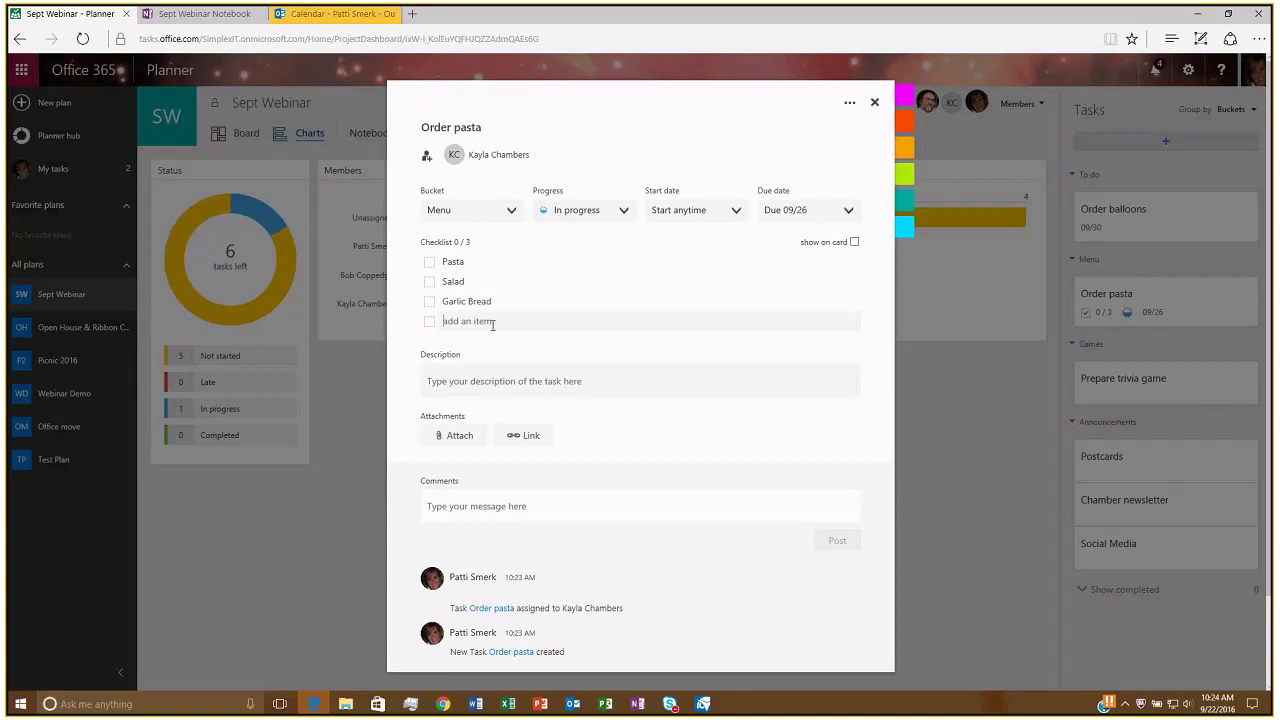
pyautogui.click(429, 263)
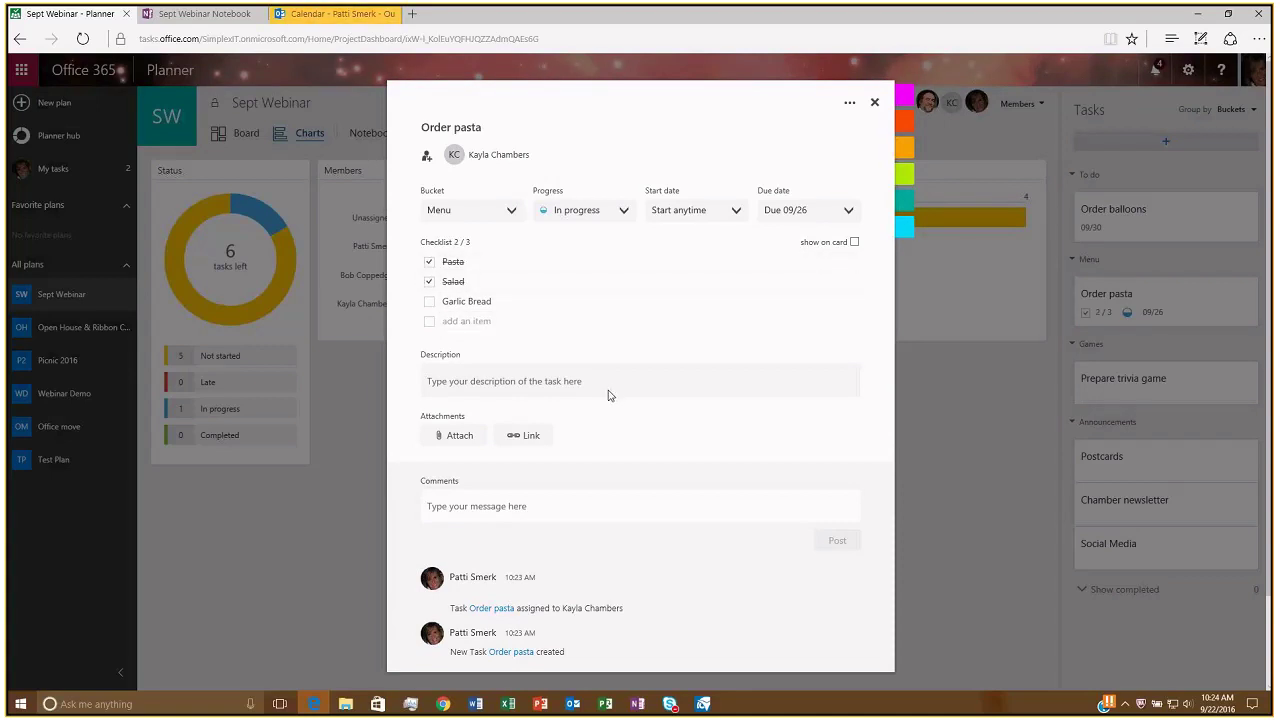
pyautogui.click(429, 281)
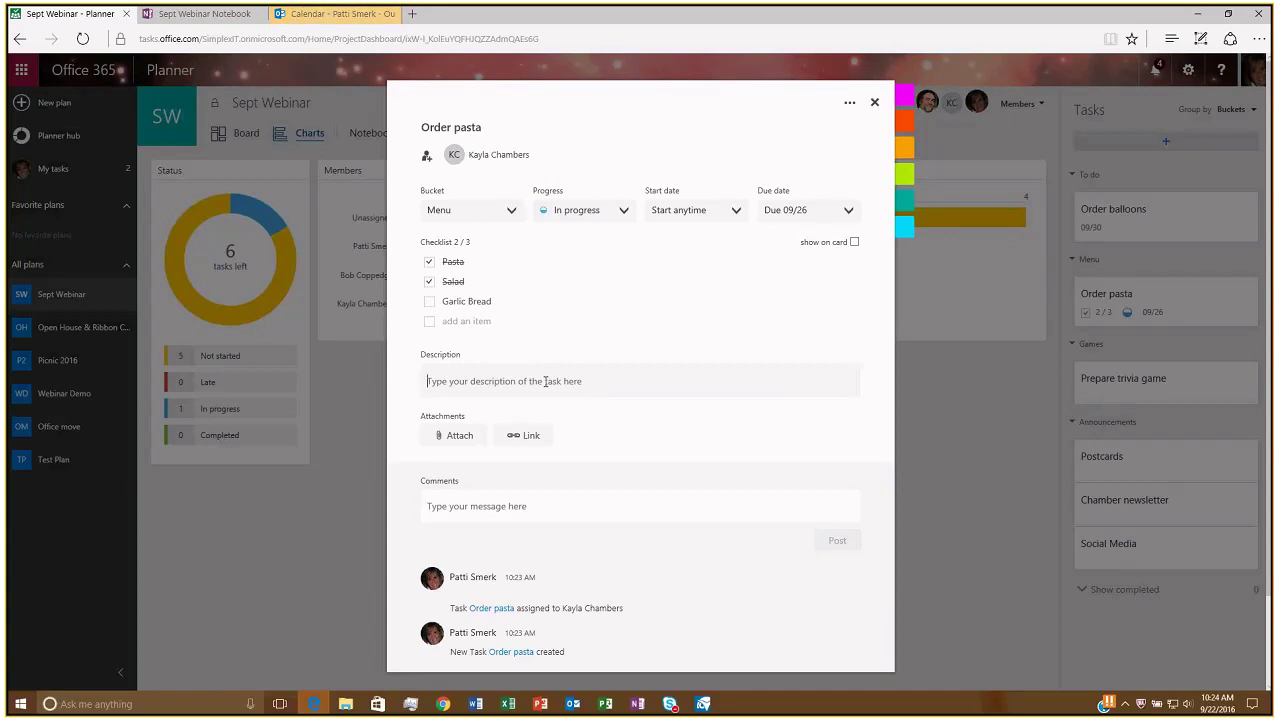
# Write 'The Pasta Shop' and its phone number as the Order pasta description, adding no attachment or link.
pyautogui.click(545, 381)
pyautogui.write('The Pas')
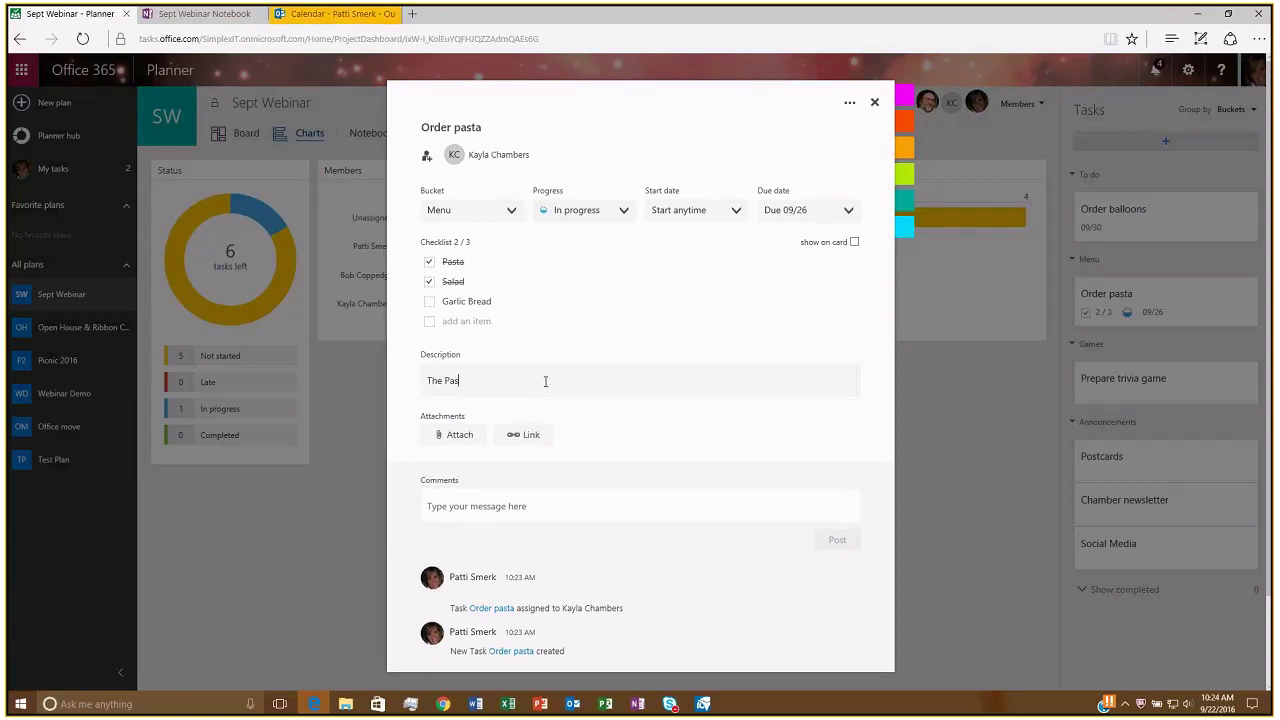
pyautogui.click(455, 437)
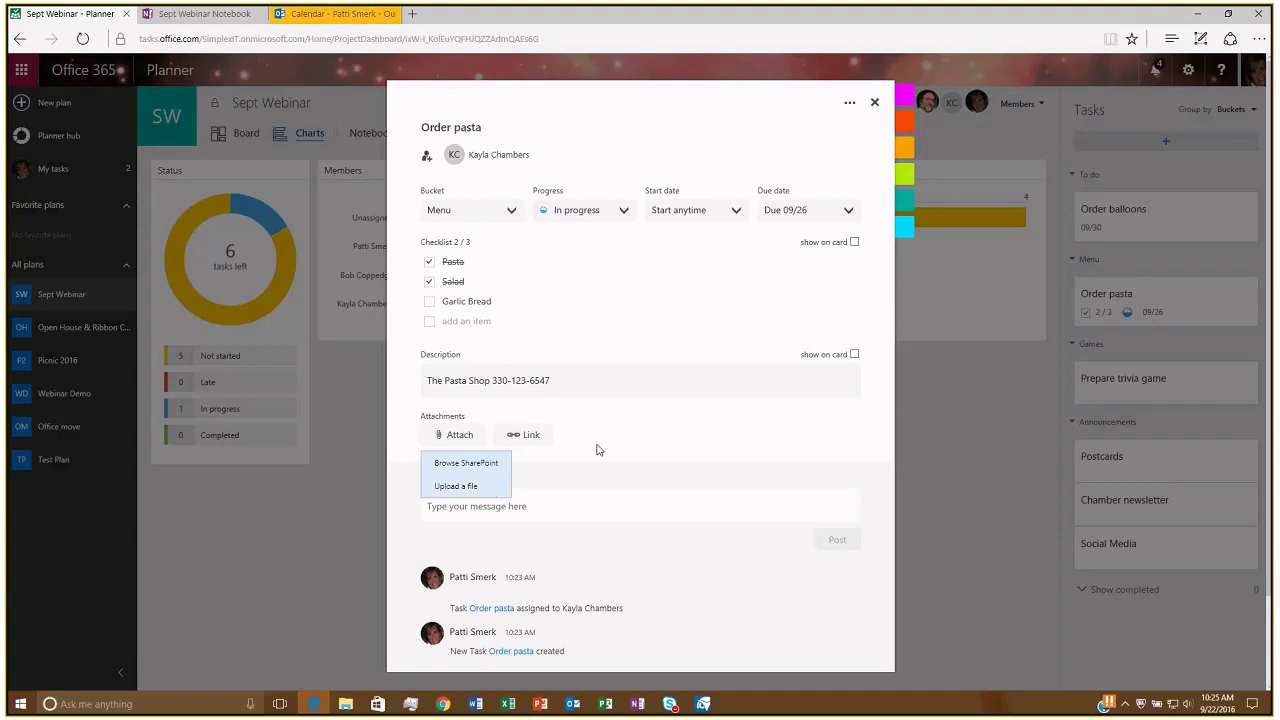
pyautogui.click(528, 446)
pyautogui.click(528, 437)
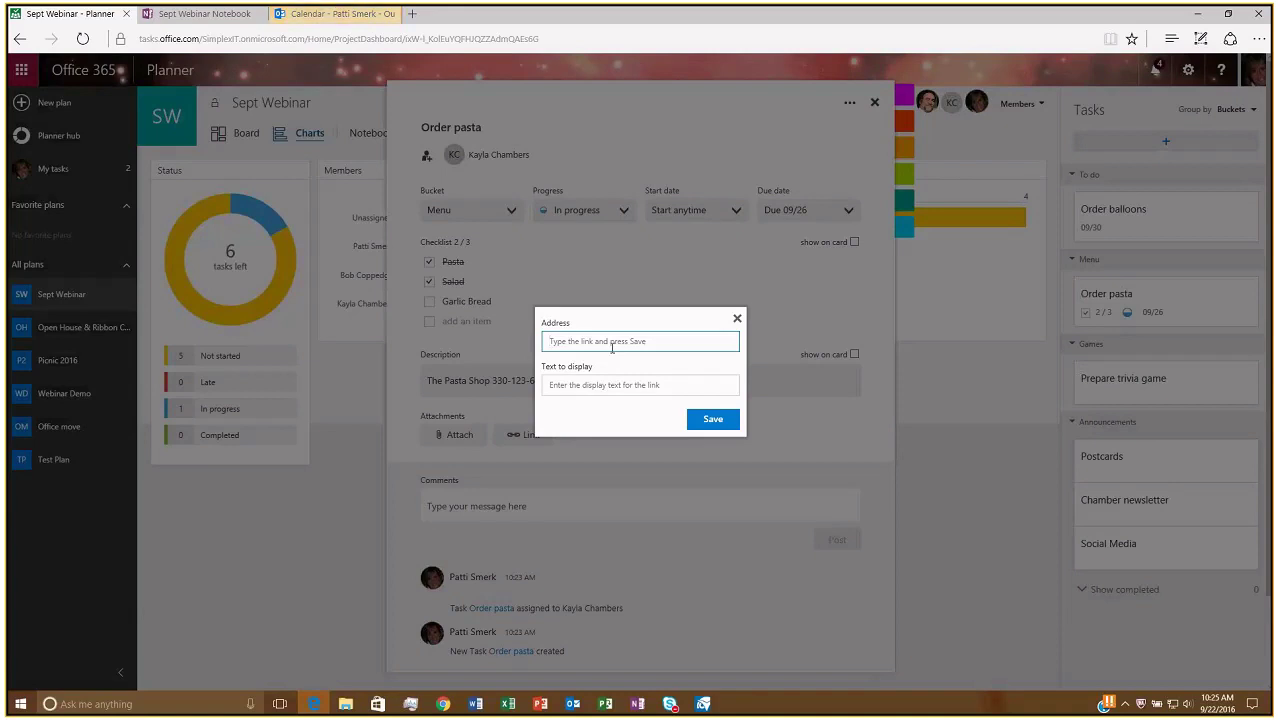
pyautogui.click(711, 421)
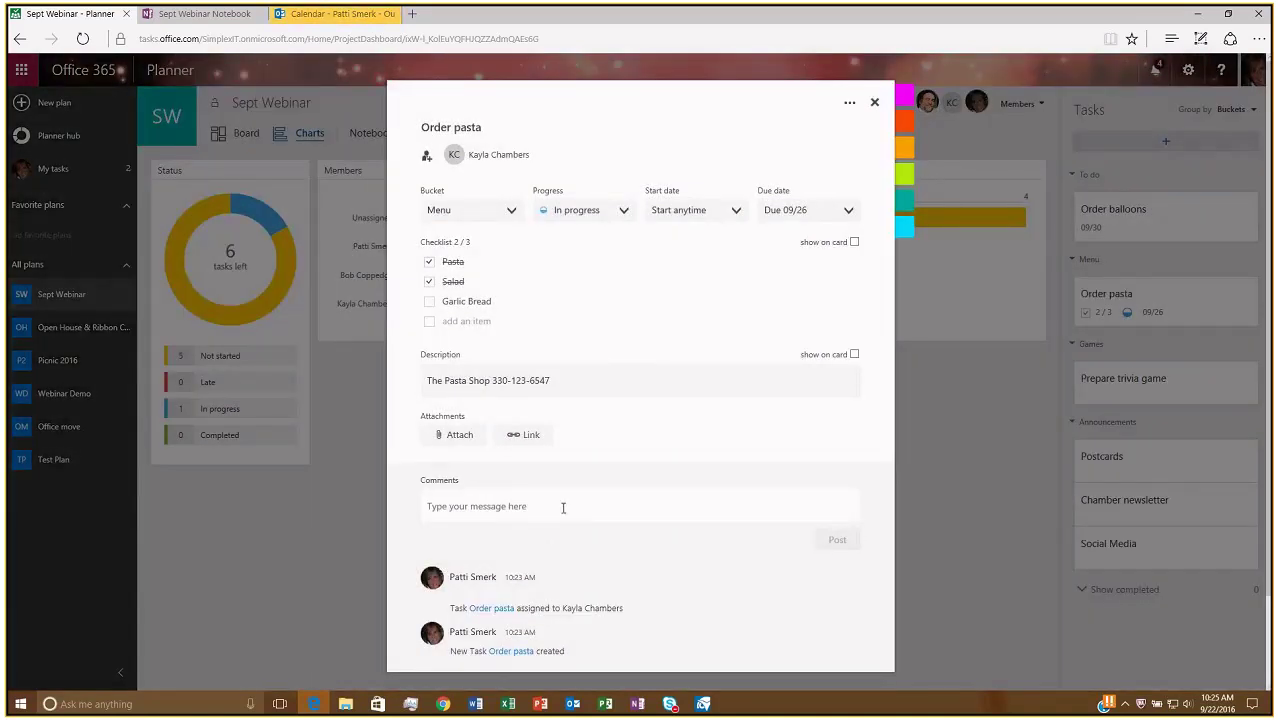
# Post the comment 'Called, but closed' and show the description on the task card.
pyautogui.click(563, 507)
pyautogui.write('Called')
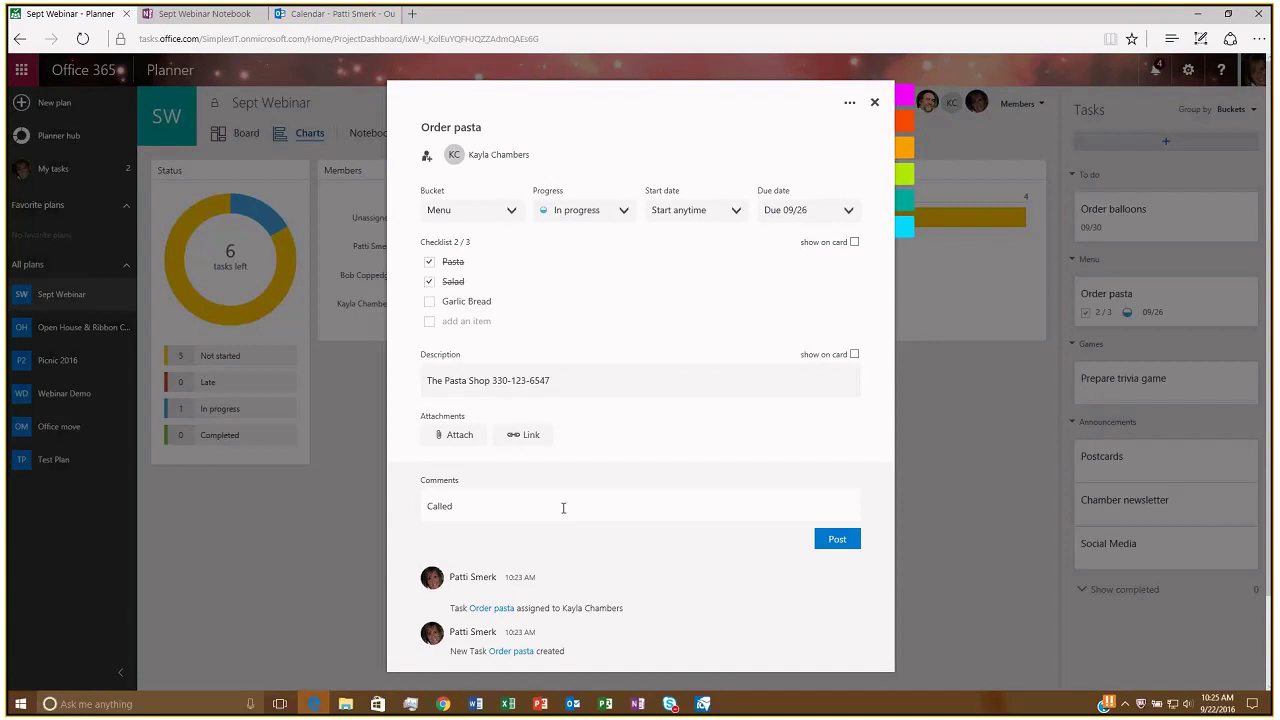
pyautogui.write(', but closed')
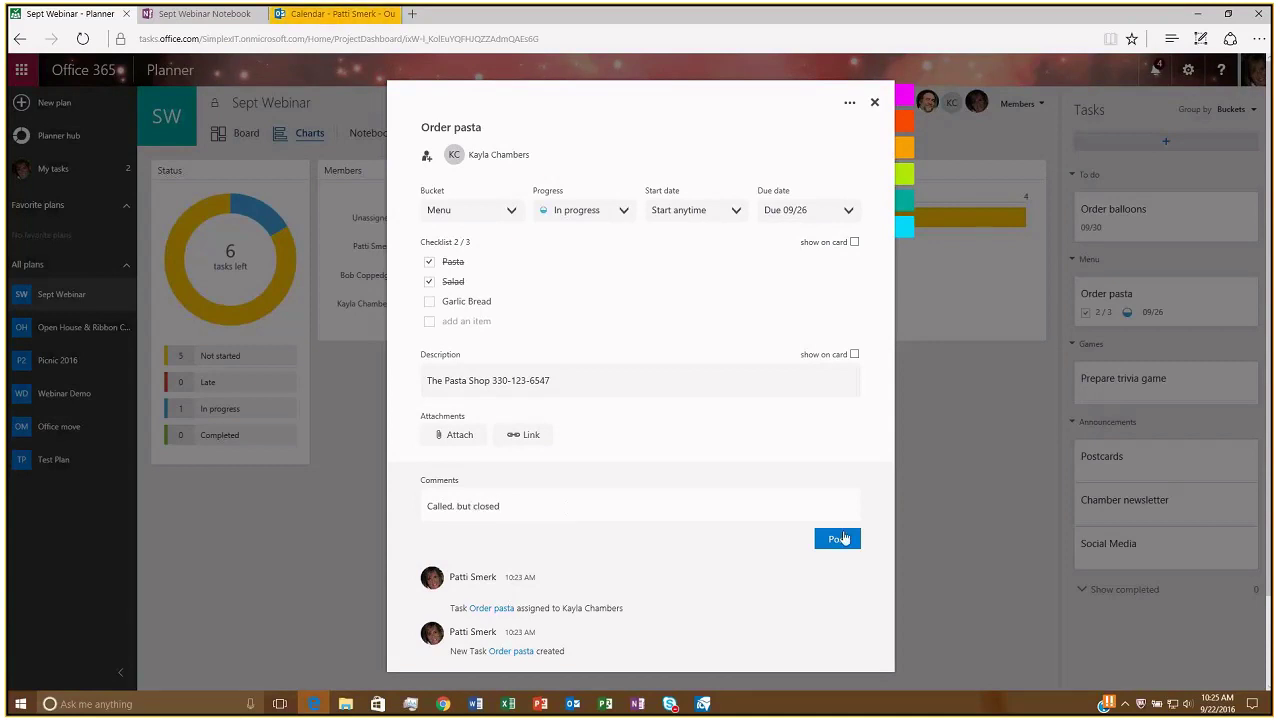
pyautogui.click(842, 539)
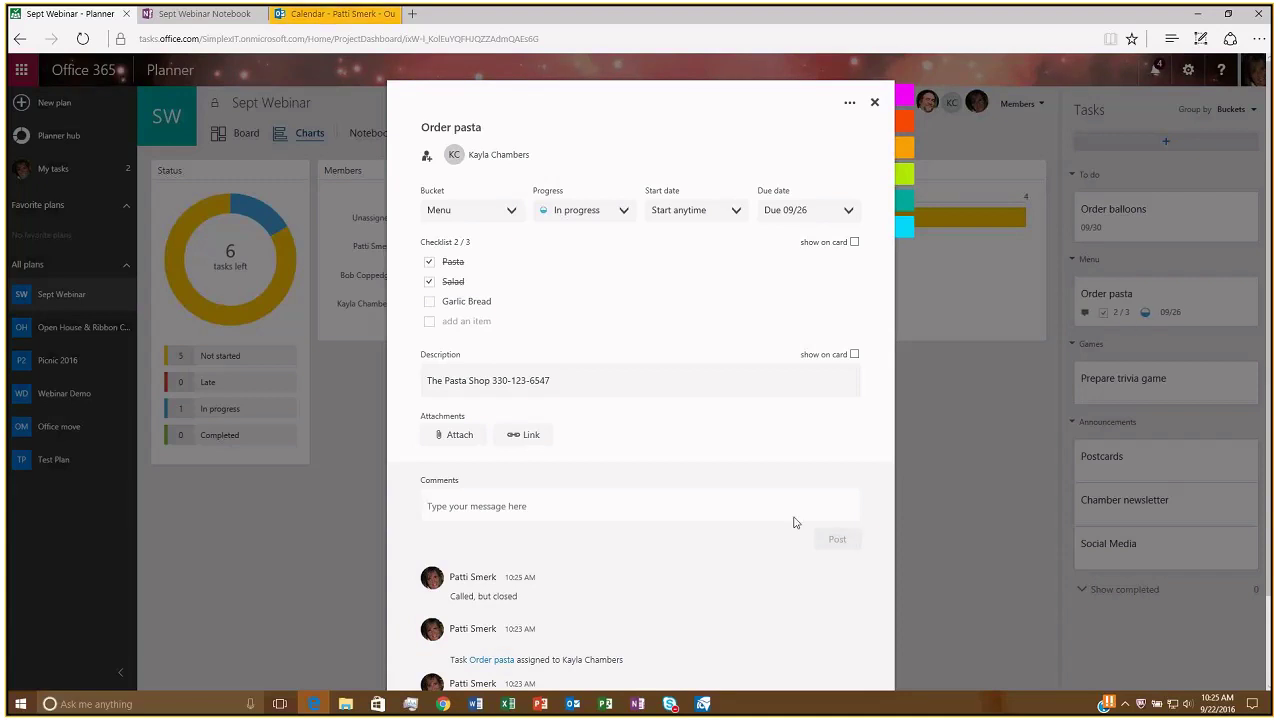
pyautogui.scroll(-2, 545, 610)
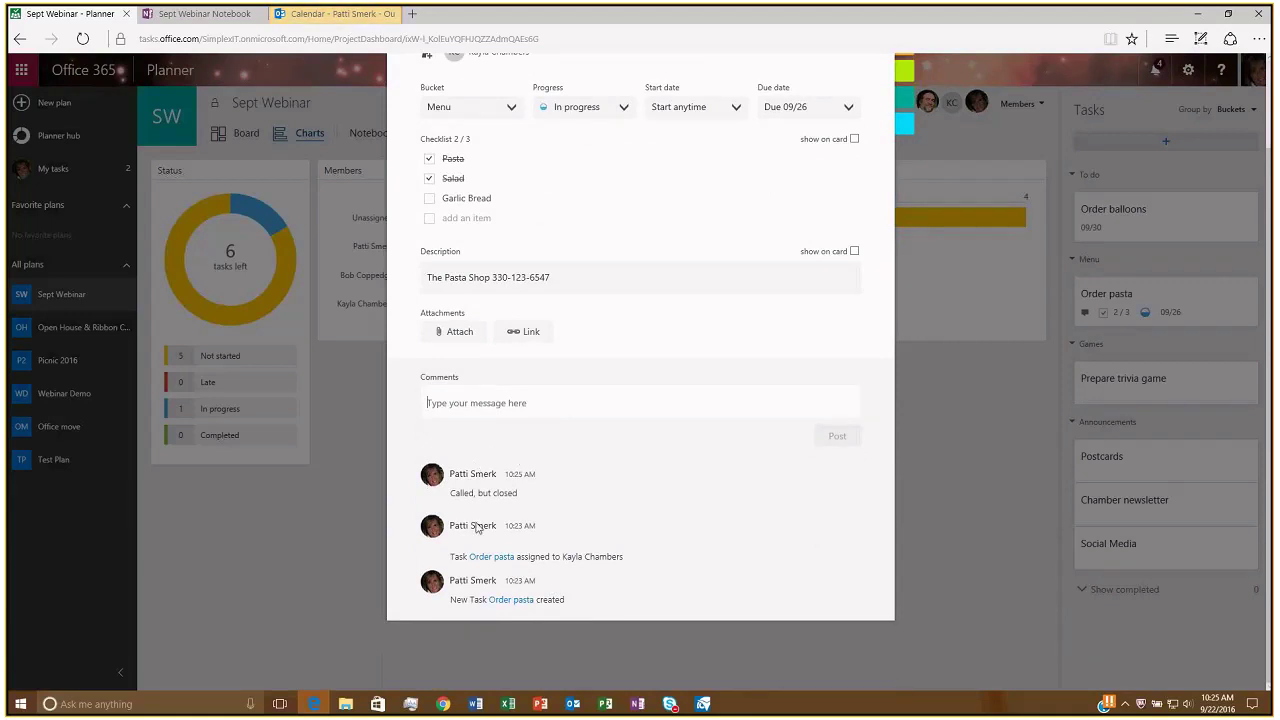
pyautogui.scroll(2, 586, 429)
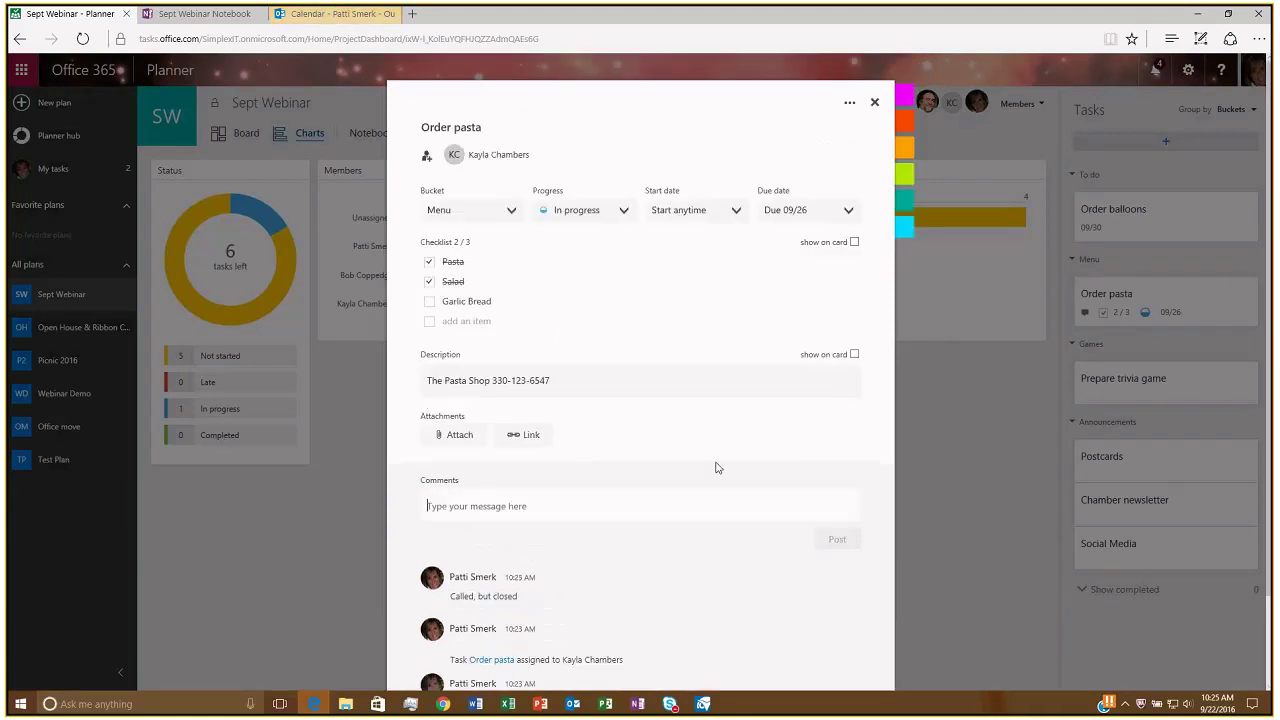
pyautogui.click(854, 355)
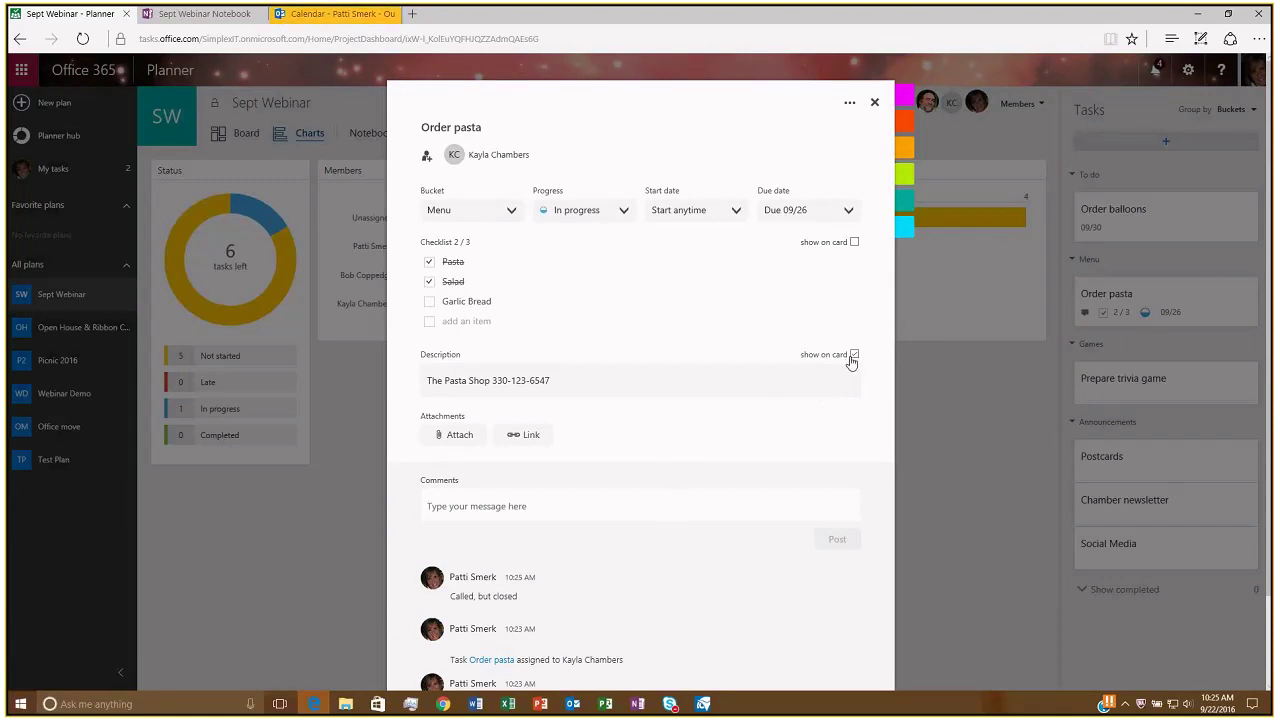
# Close the Order pasta task details, returning to the Sept Webinar plan's Charts view.
pyautogui.click(874, 103)
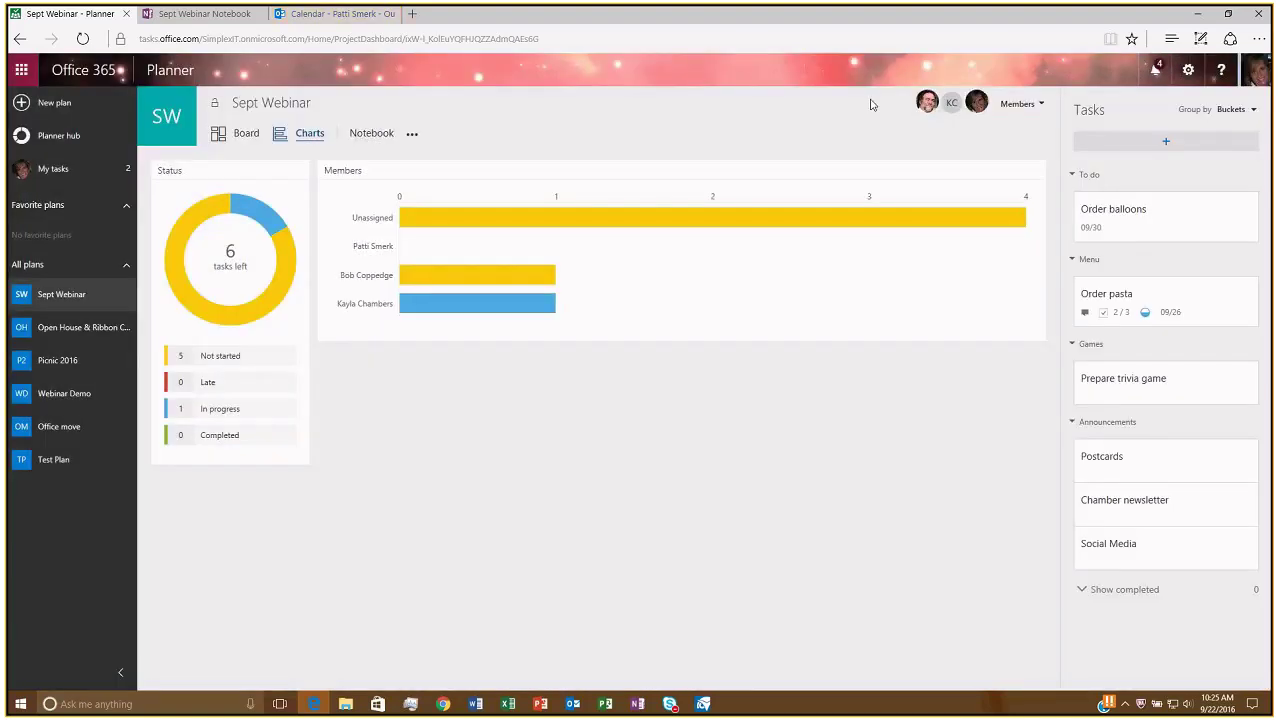